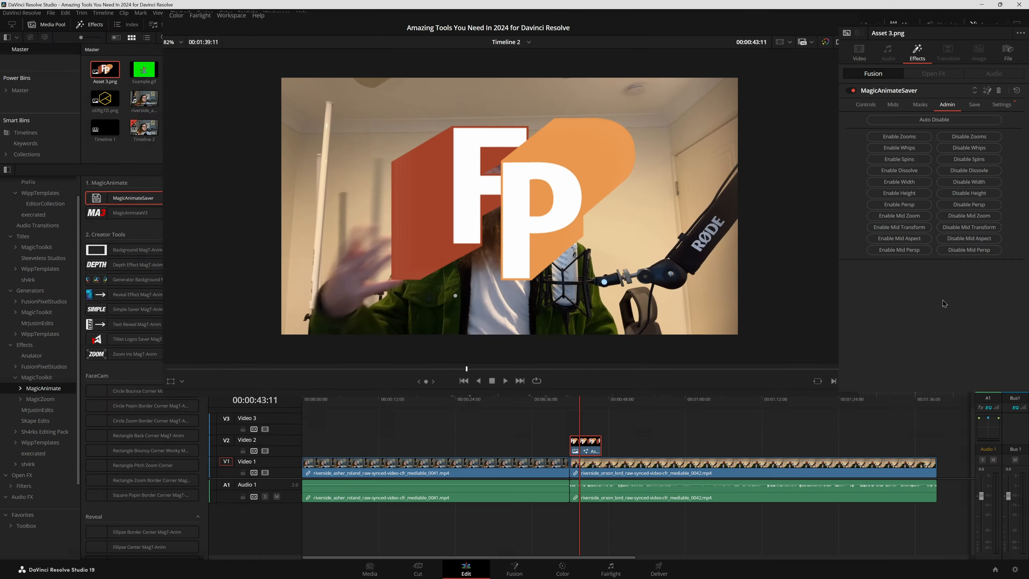
Undo the last MagicAnimateSaver change on Asset 3.png and browse the MagicAnimate generators and MagicToolkit titles.
key("ctrl+z")
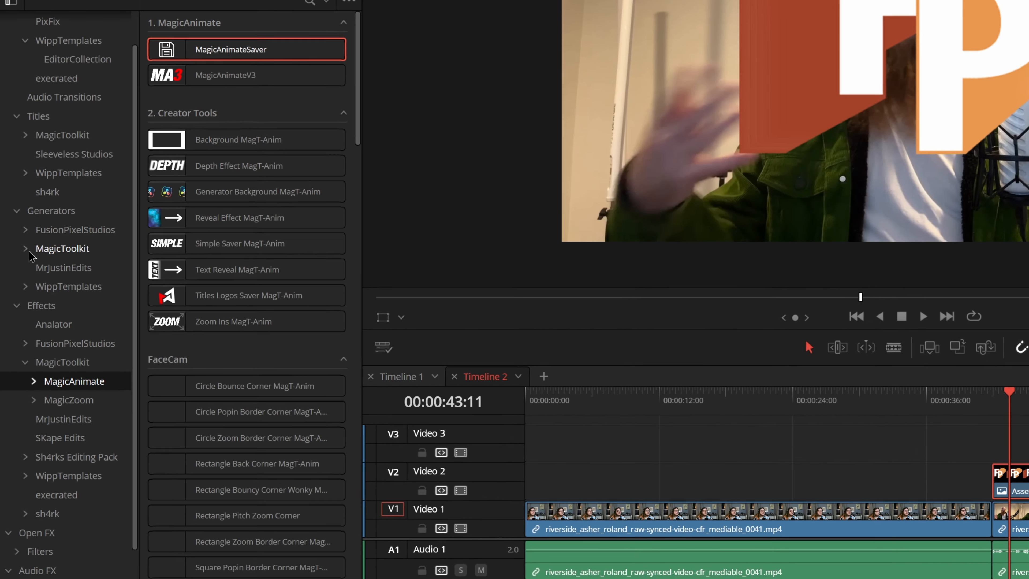
left_click(18, 313)
left_click(26, 244)
left_click(57, 266)
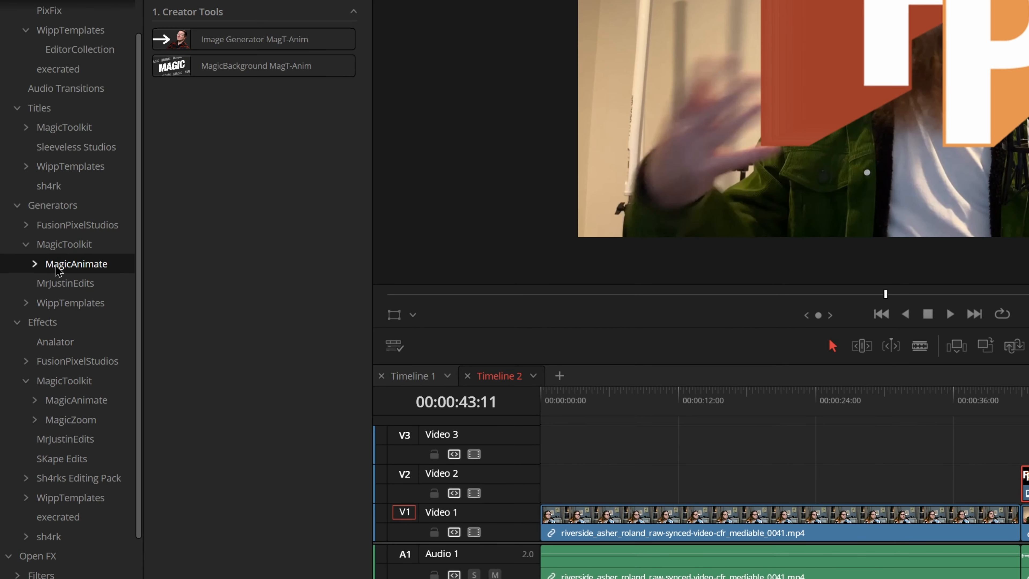
left_click(53, 131)
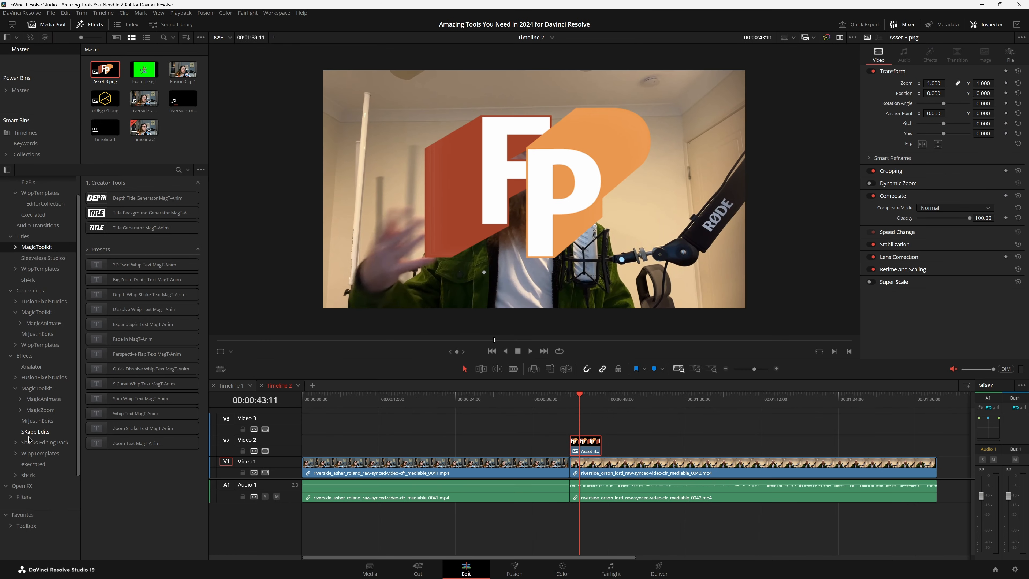
Try the MagicZoomPro effect on the Asset 3.png clip with a short playback, and delete the clip.
left_click(41, 409)
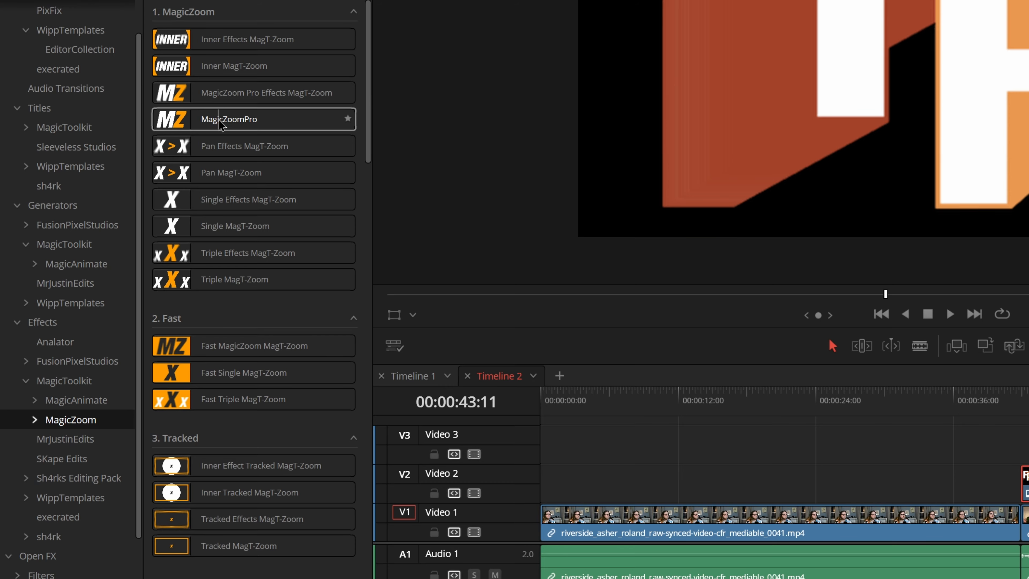
left_click_drag(227, 120, 1024, 488)
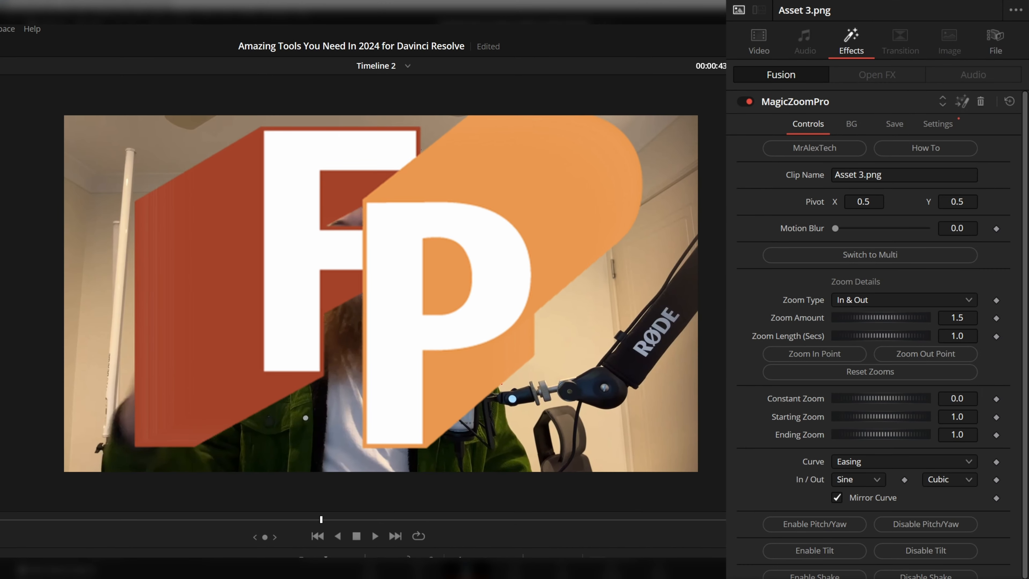
key("space")
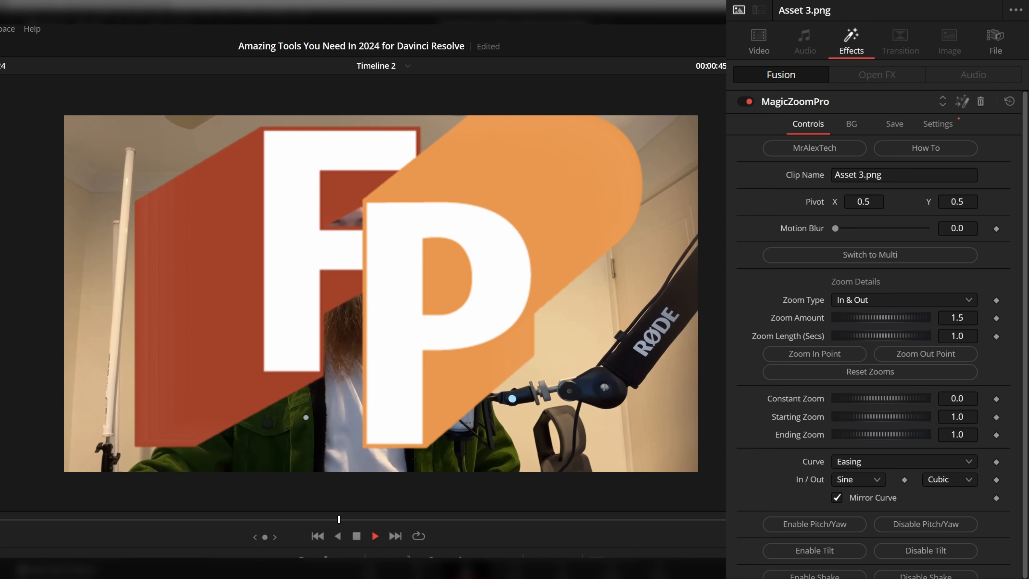
key("space")
key("Delete")
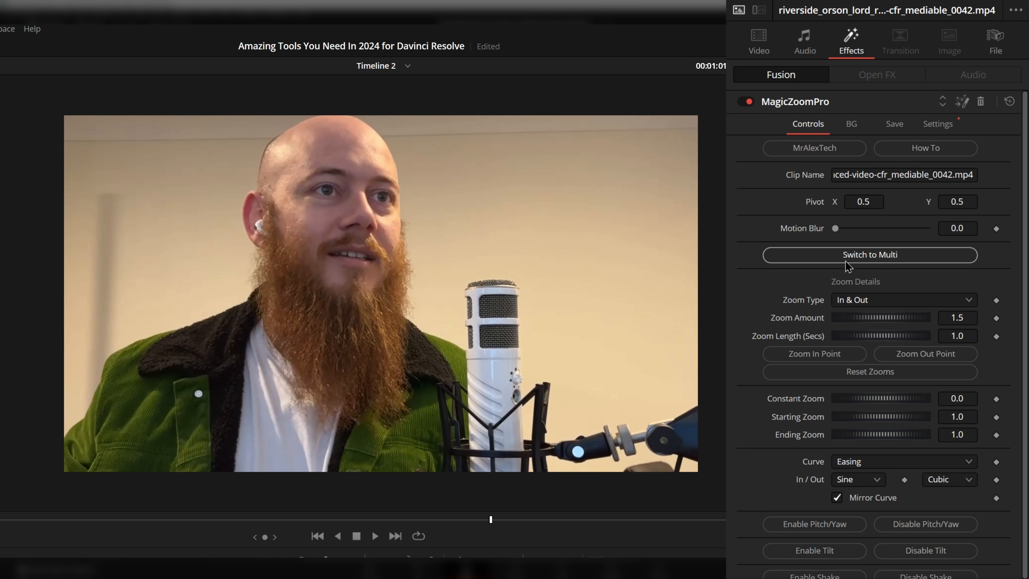
Set the clip's MagicZoomPro zoom type to Constant Zoom with a constant zoom of 2.0, and preview it.
left_click(897, 301)
left_click(883, 368)
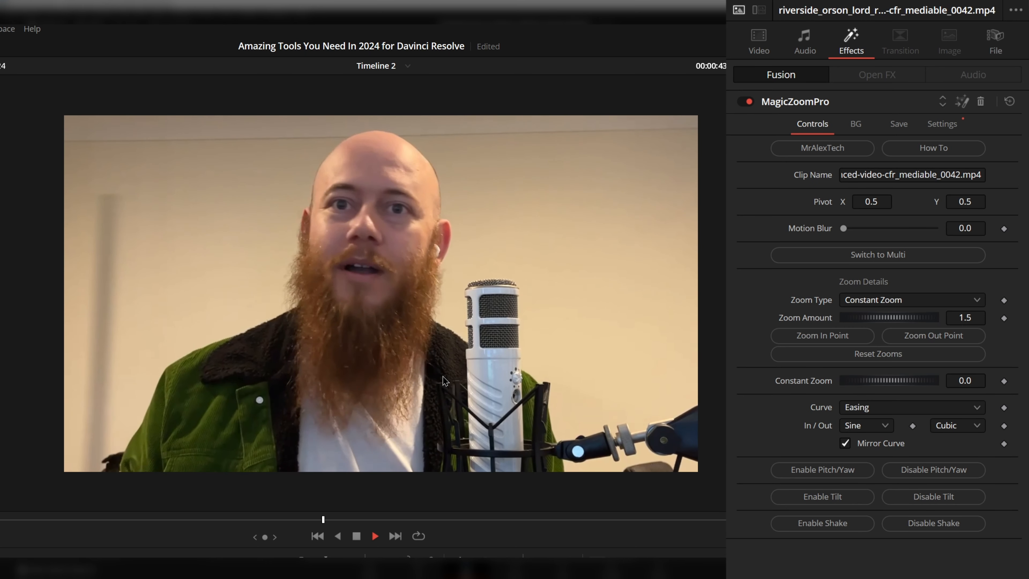
left_click_drag(867, 381, 888, 385)
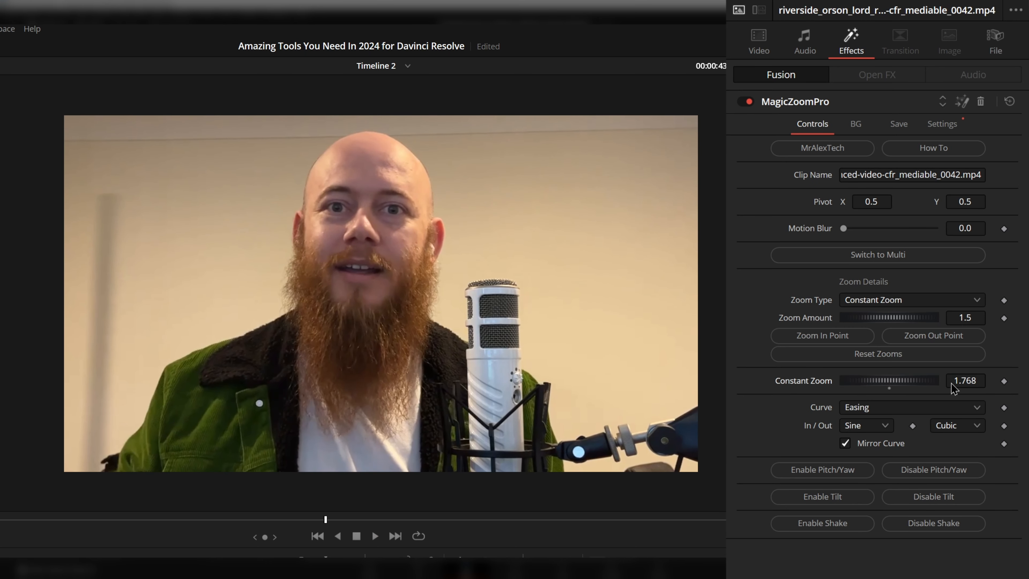
left_click(963, 380)
type("2")
key("Return")
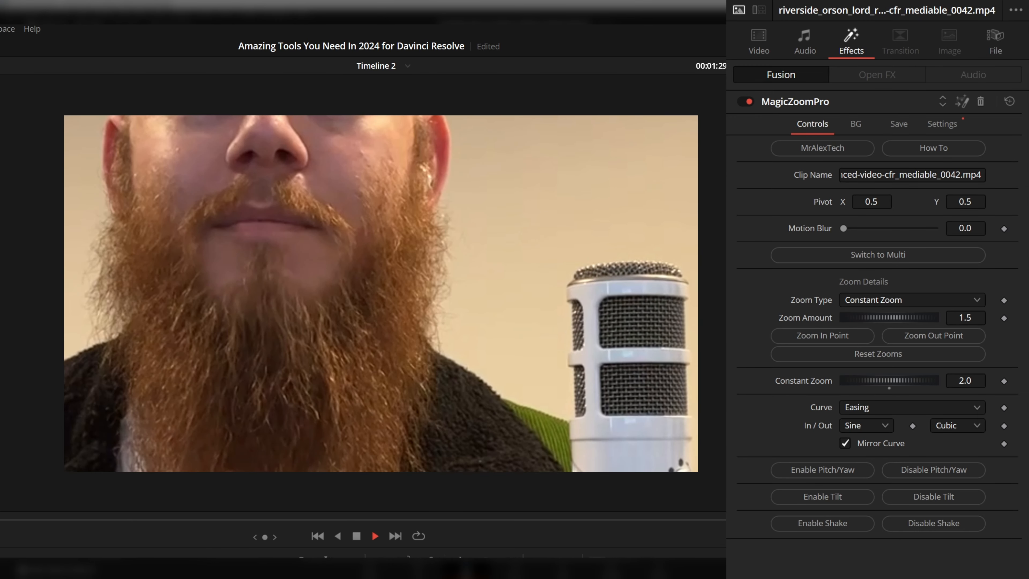
key("space")
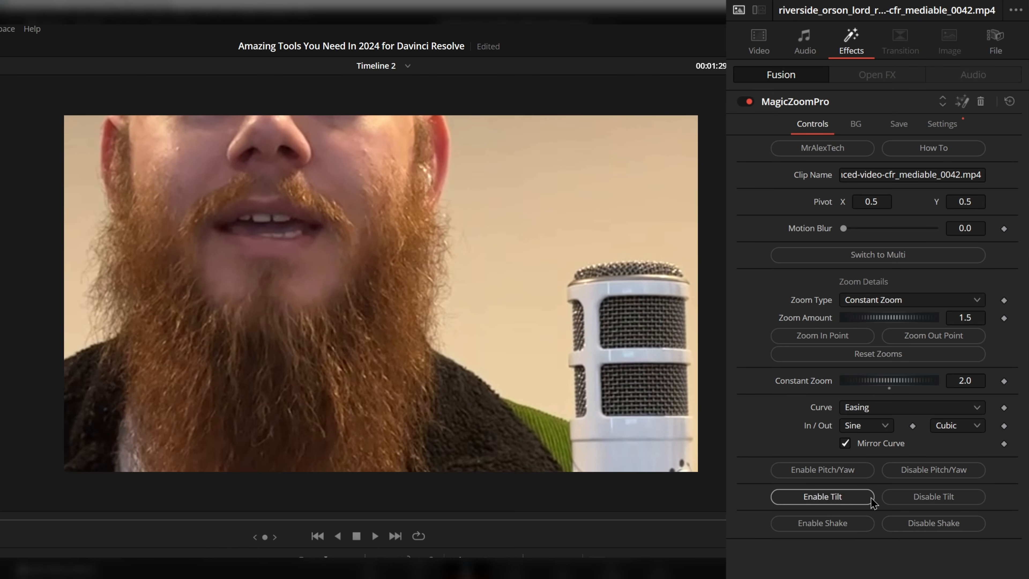
Try the Static zoom type in MagicZoomPro and return the zoom type to In & Out.
left_click(911, 299)
left_click(871, 384)
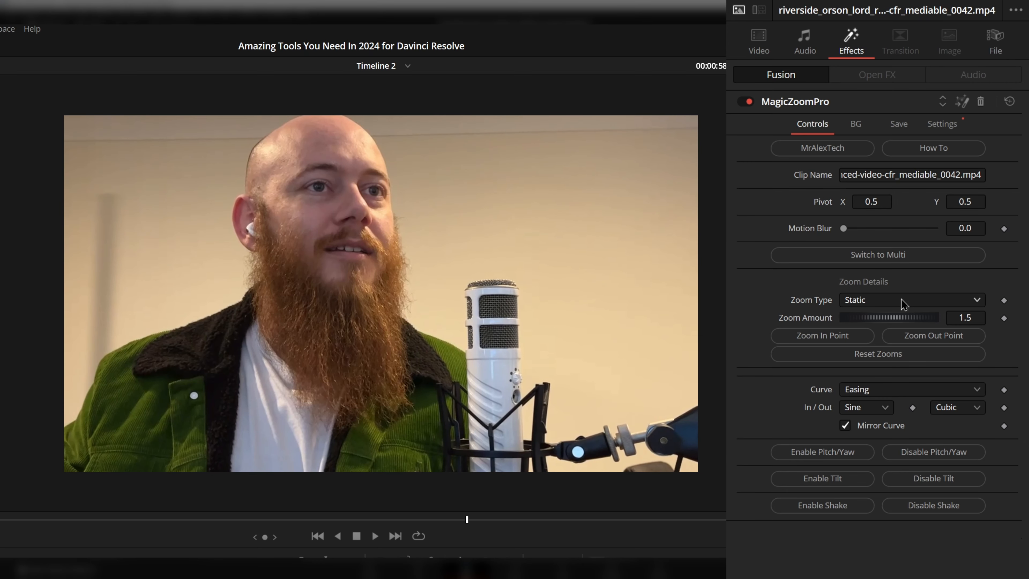
left_click(902, 300)
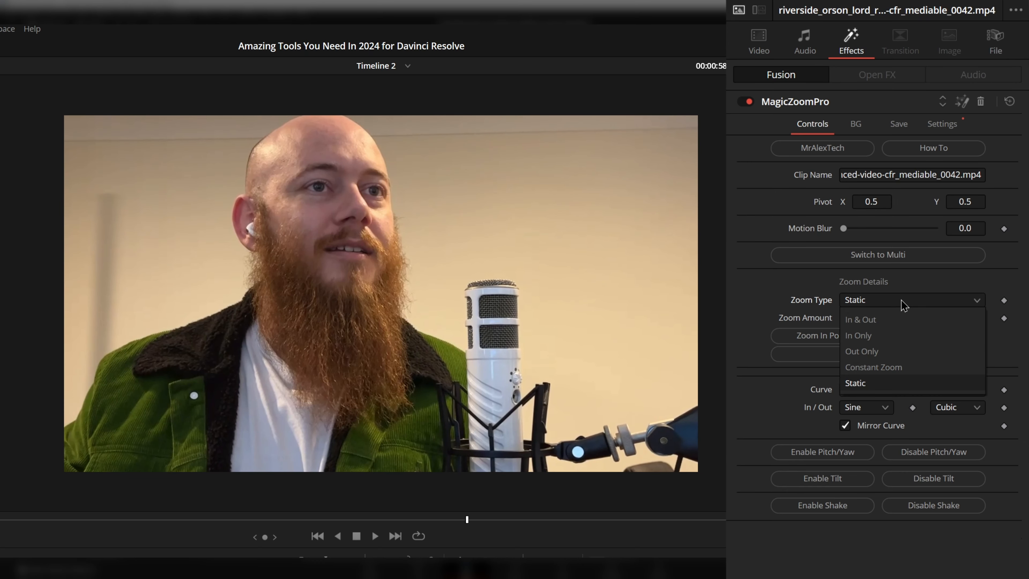
left_click(893, 319)
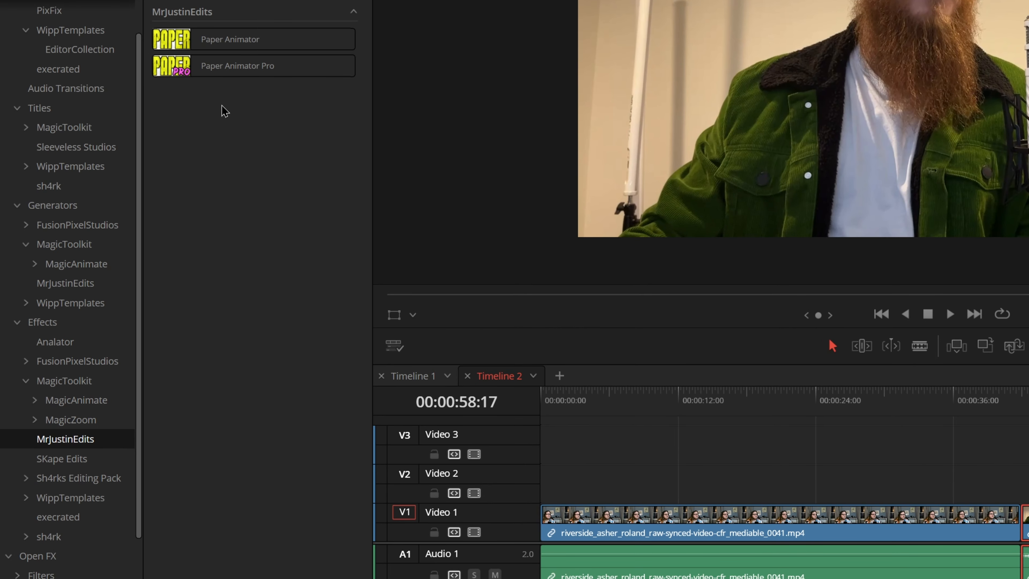
Try the Paper Animator effect on the second Video 1 clip and remove it again.
left_click_drag(230, 39, 1028, 530)
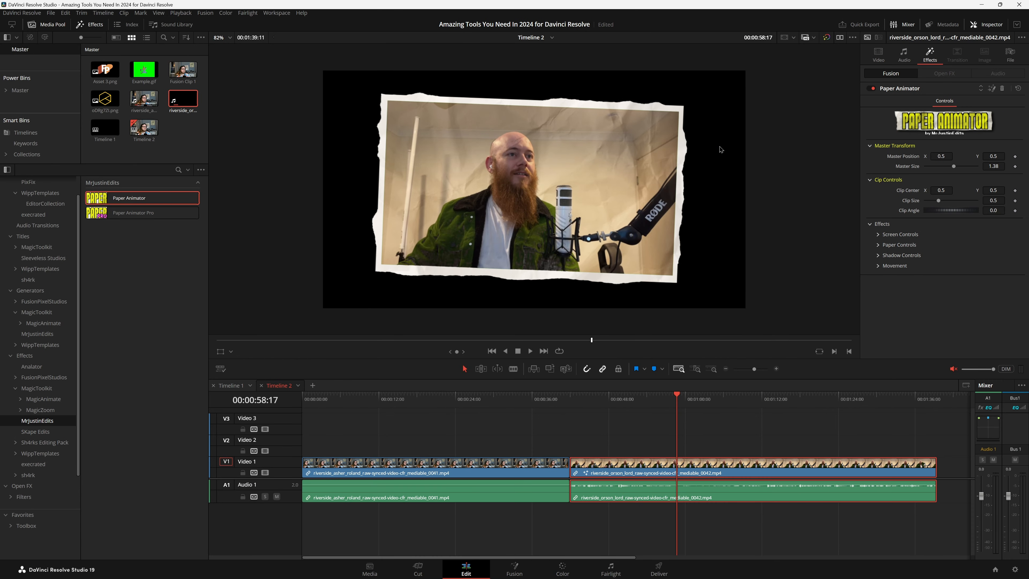
left_click(1002, 89)
Try to add the txt_TrailEffect effect from Sh4rks Editing Pack.
left_click(45, 442)
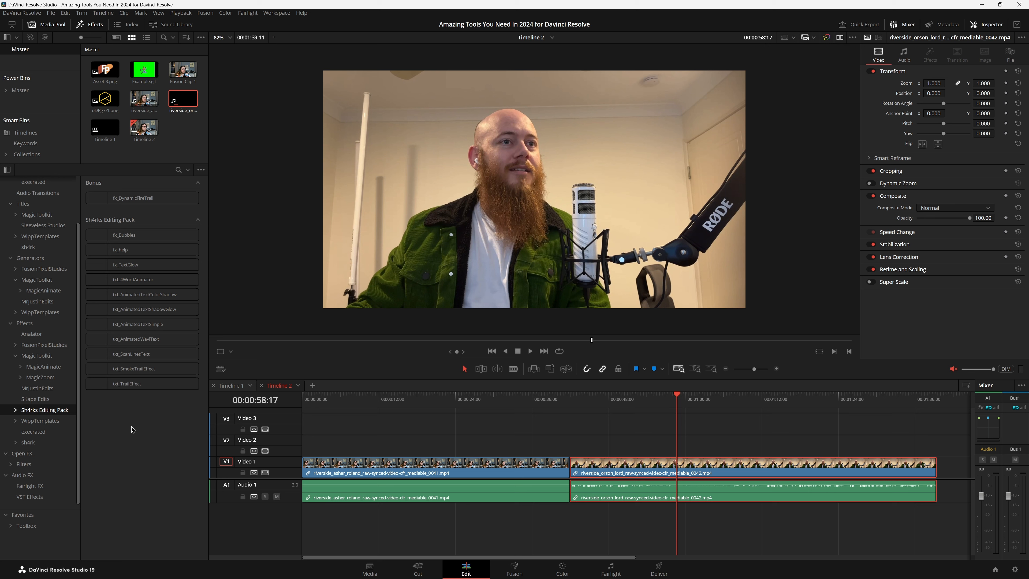
double_click(122, 384)
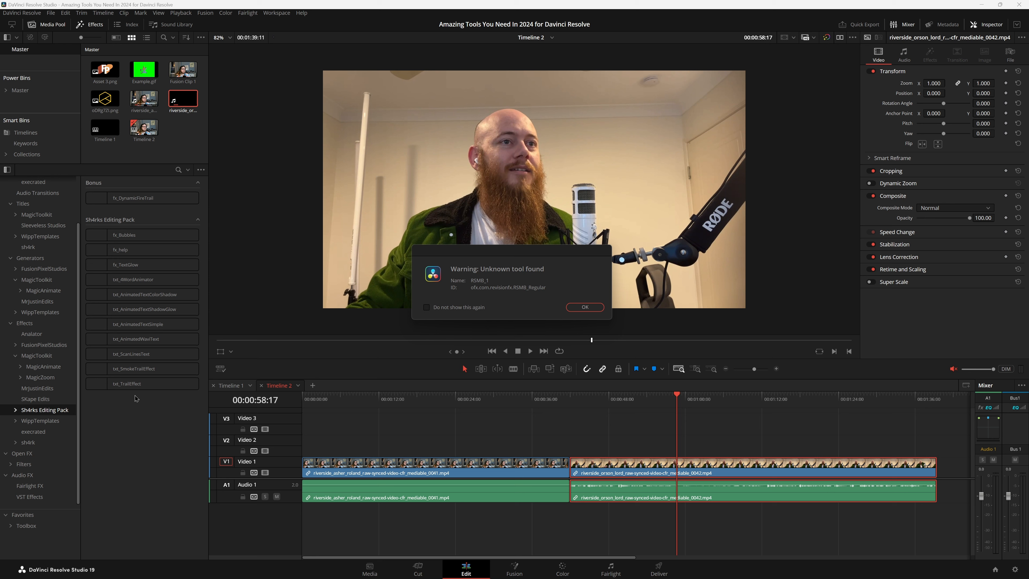
left_click(583, 308)
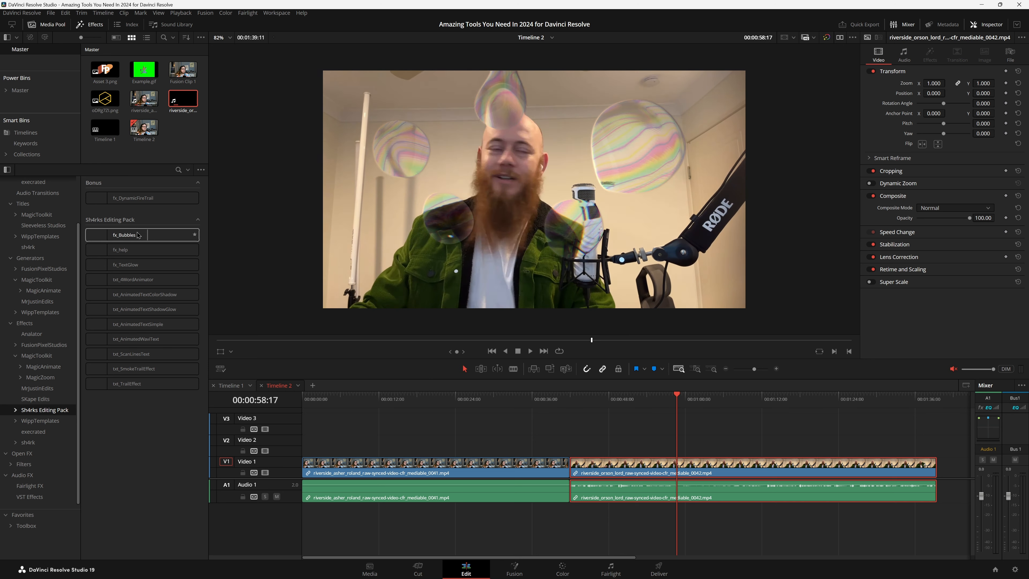
Try the fx_Bubbles effect on the second Video 1 clip with a short playback, and remove it.
left_click_drag(129, 235, 632, 473)
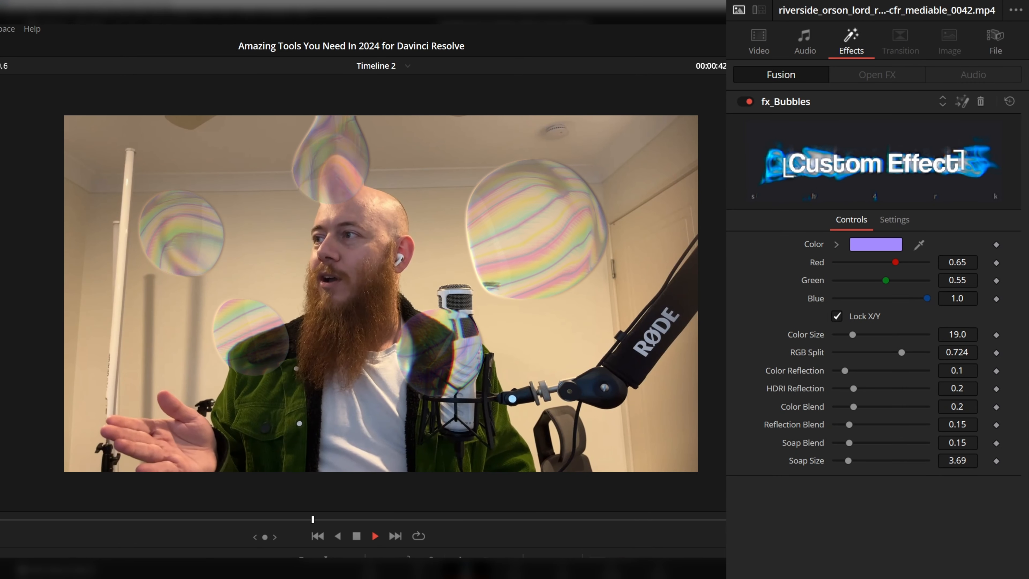
key("space")
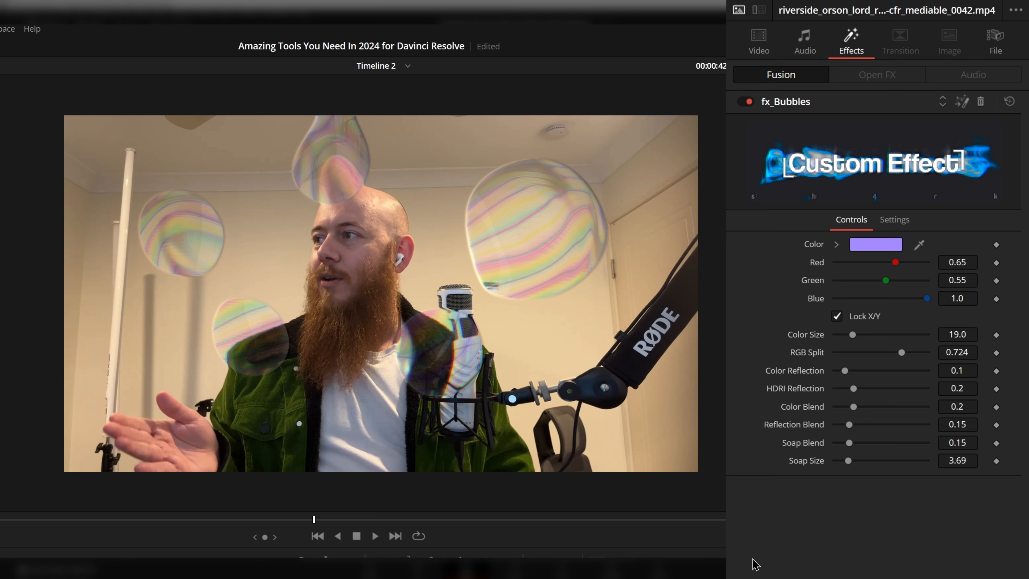
left_click(980, 101)
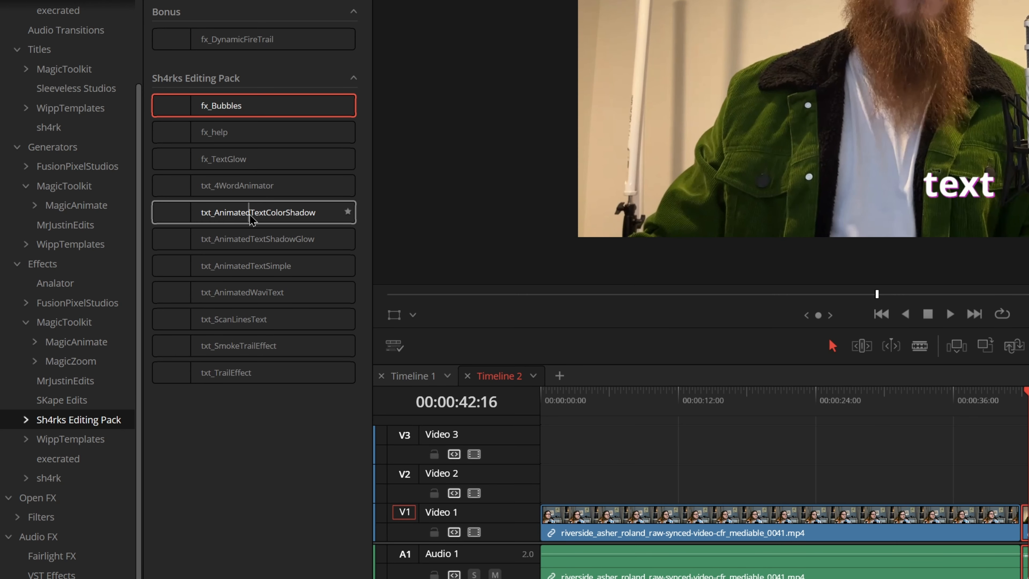
Try Wipp3DCamera from the WippTemplates EditorCollection on the second Video 1 clip with a short playback, and remove it.
left_click(70, 439)
left_click(91, 462)
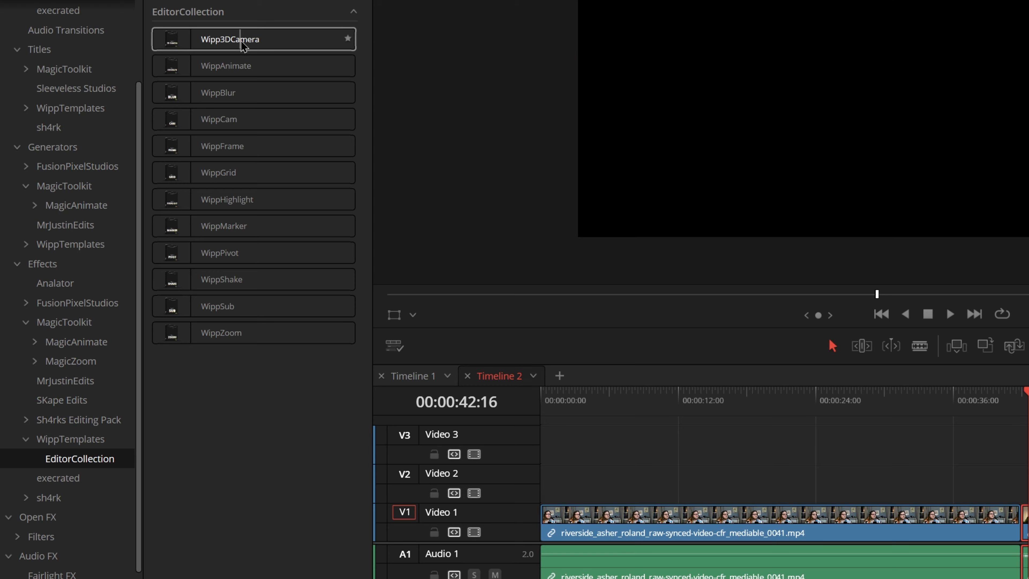
left_click_drag(216, 45, 514, 154)
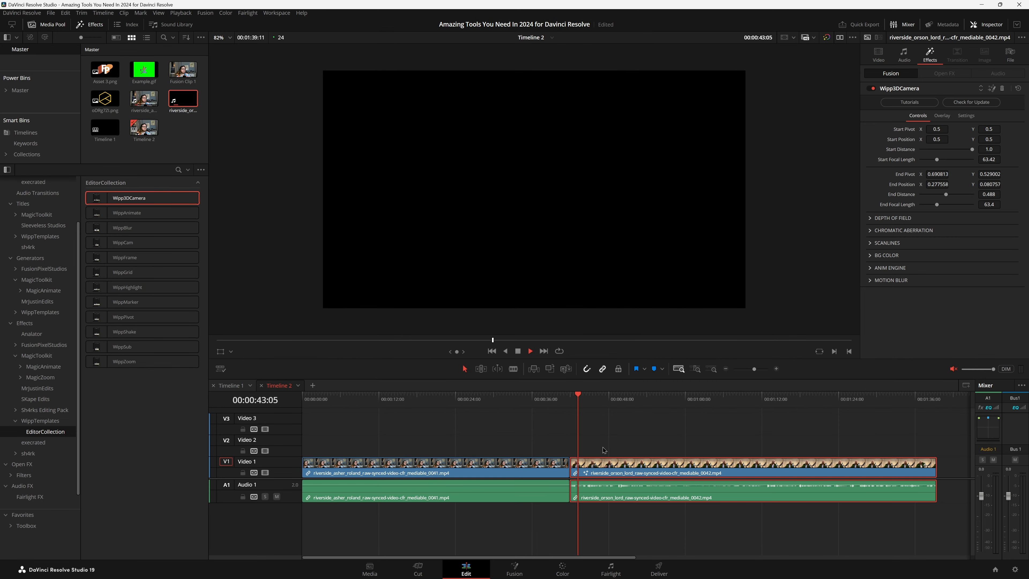
key("space")
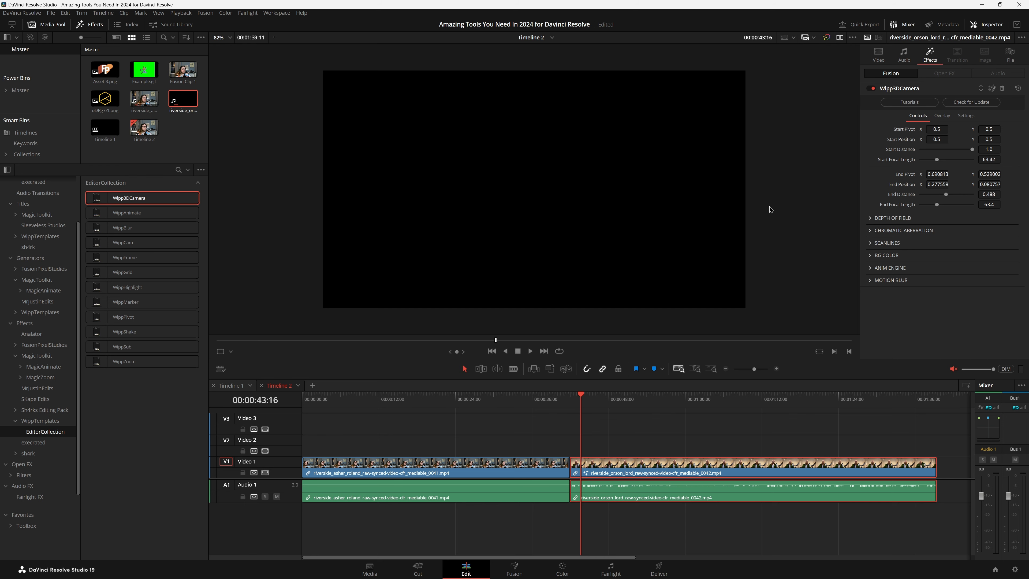
left_click(1001, 89)
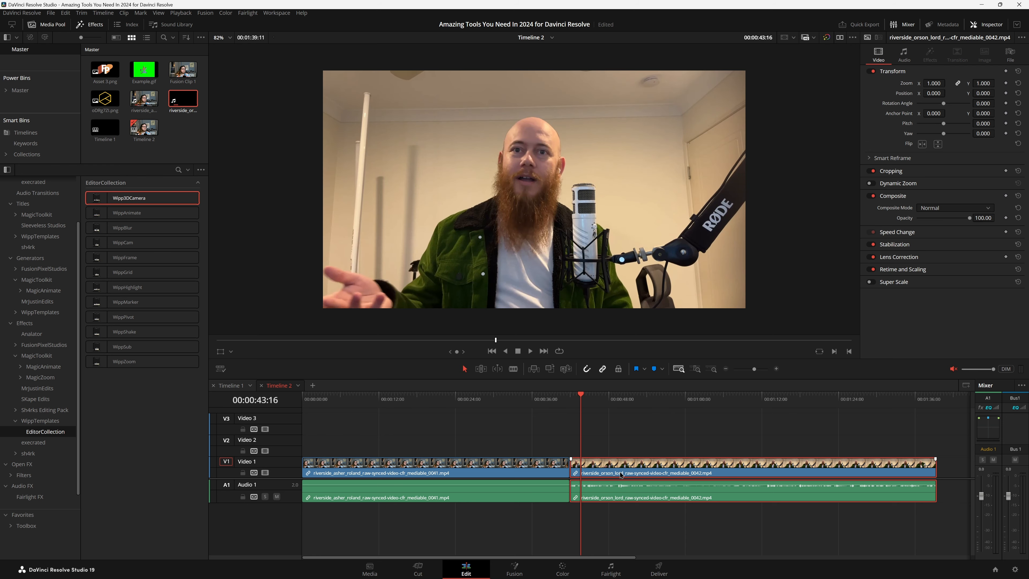
Place Asset 3.png on Video 2 above the second clip, around the playhead at 00:00:51:20.
left_click_drag(105, 70, 572, 452)
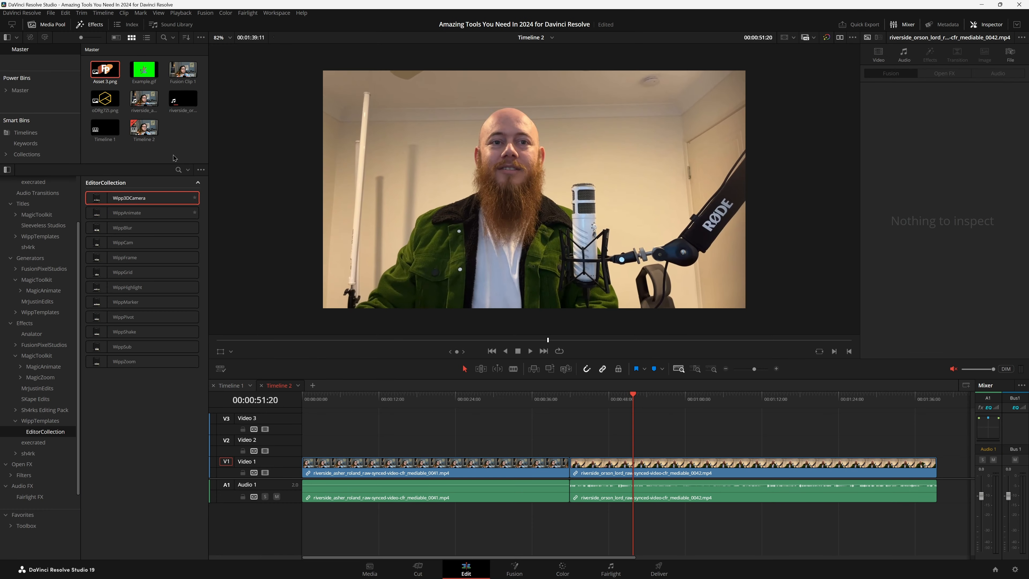
left_click(102, 70)
left_click_drag(102, 70, 636, 446)
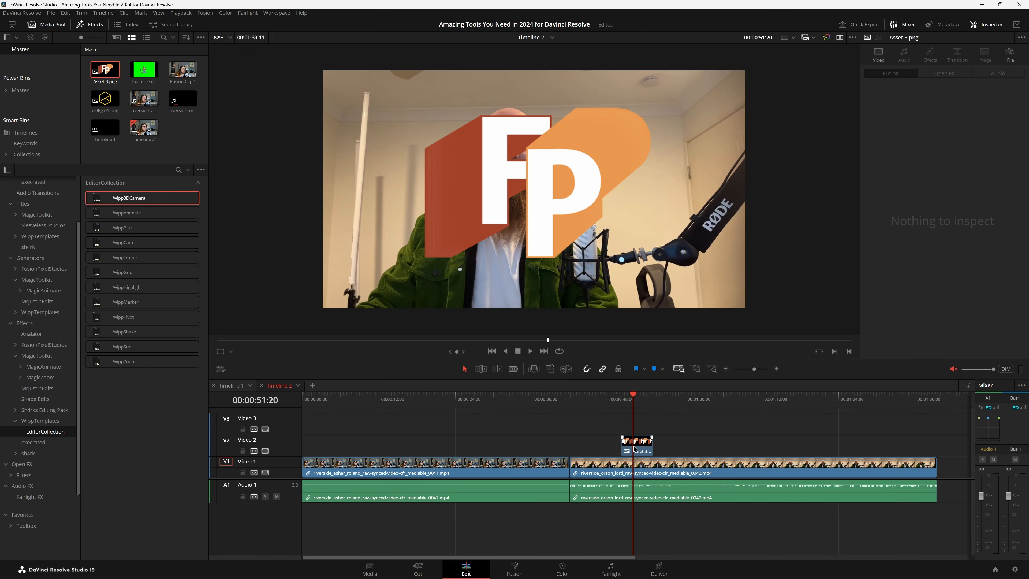
Apply WippAnimate to the Asset 3.png clip, enable its size animation and look through the remaining animation controls.
left_click_drag(118, 213, 639, 447)
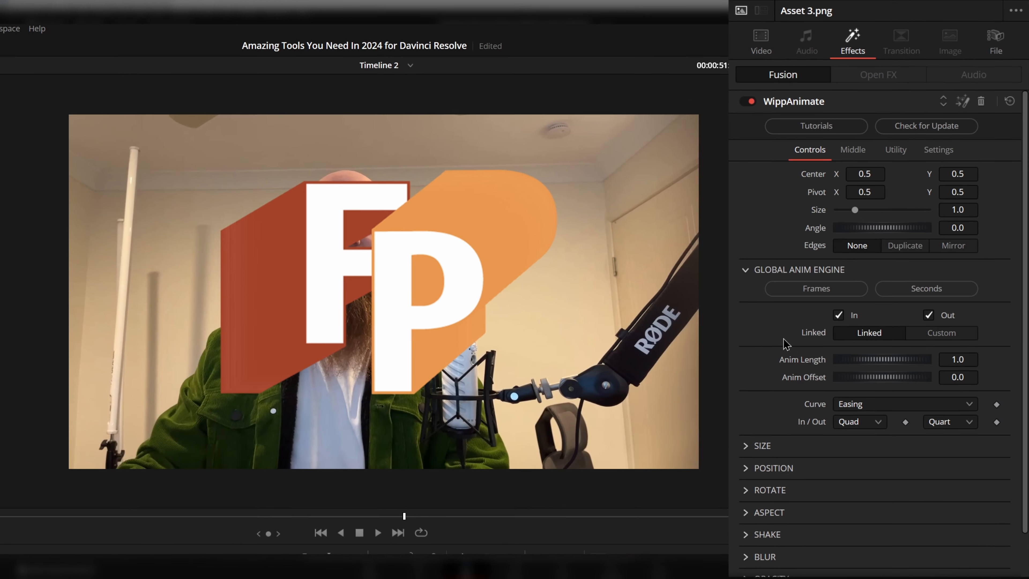
scroll(886, 220, "down", 2)
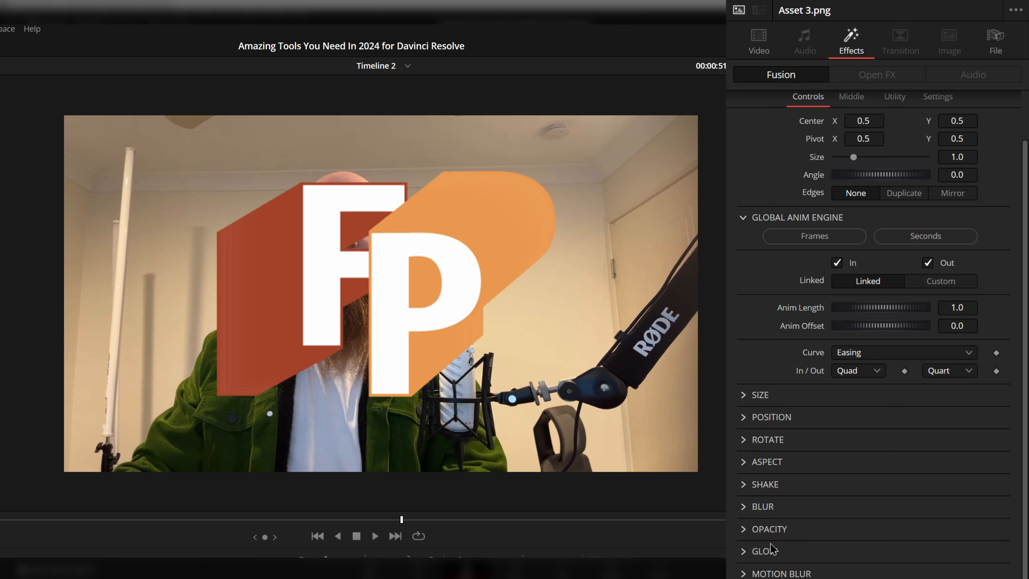
left_click(744, 395)
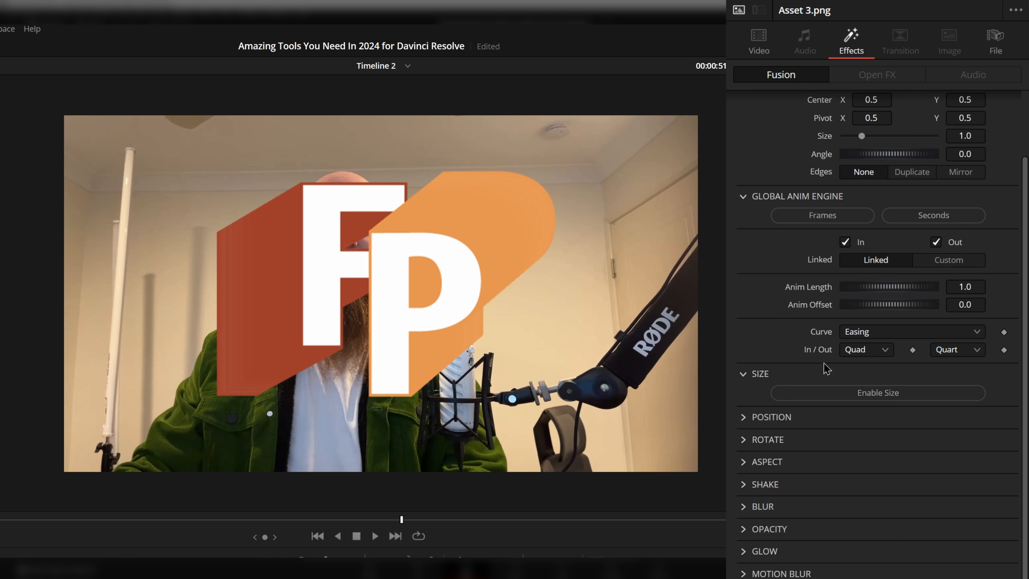
left_click(829, 396)
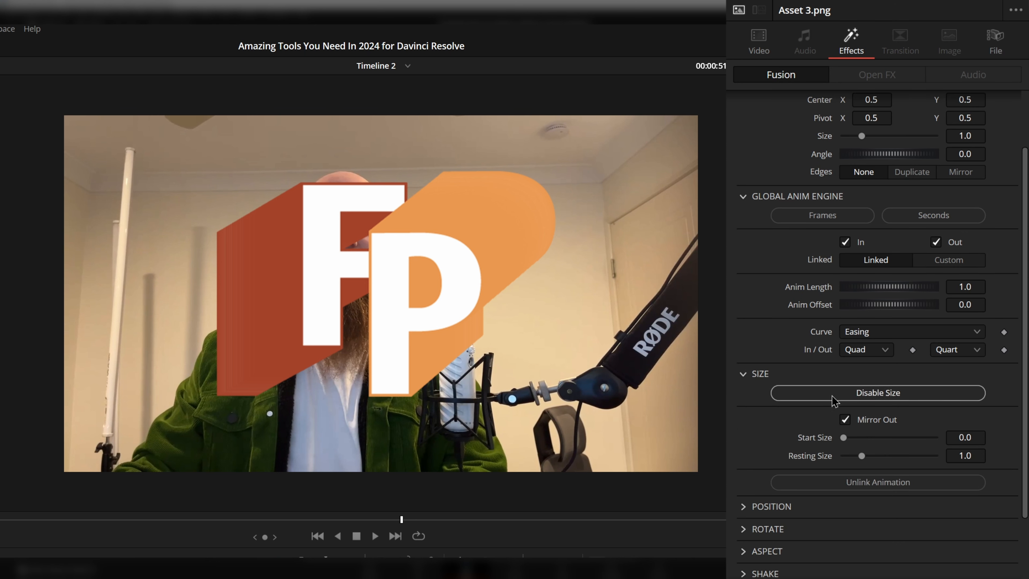
scroll(830, 439, "down", 1)
scroll(886, 447, "down", 4)
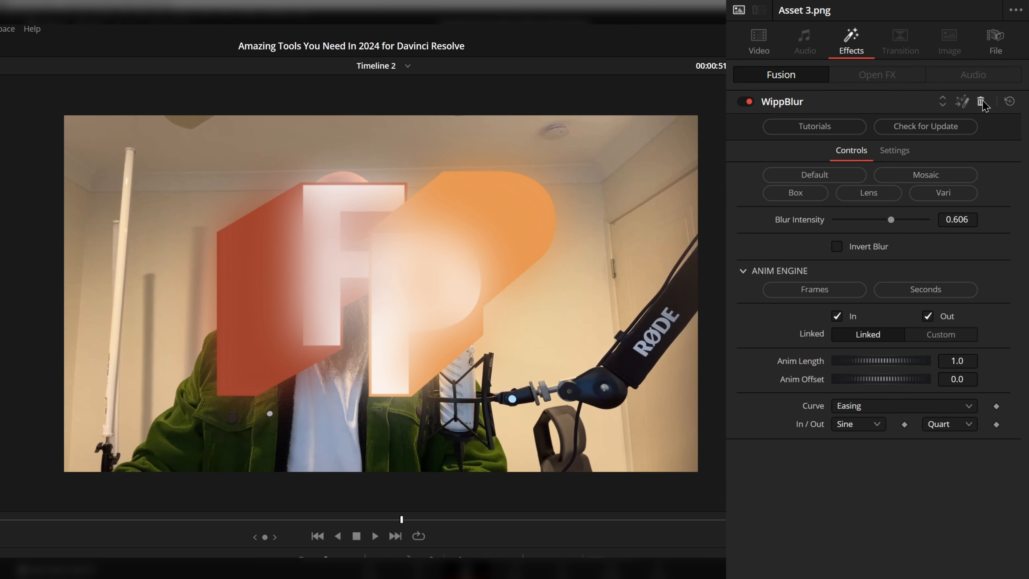
Try other WippBlur blur types, including Box, on Asset 3.png and remove the effect.
left_click(795, 193)
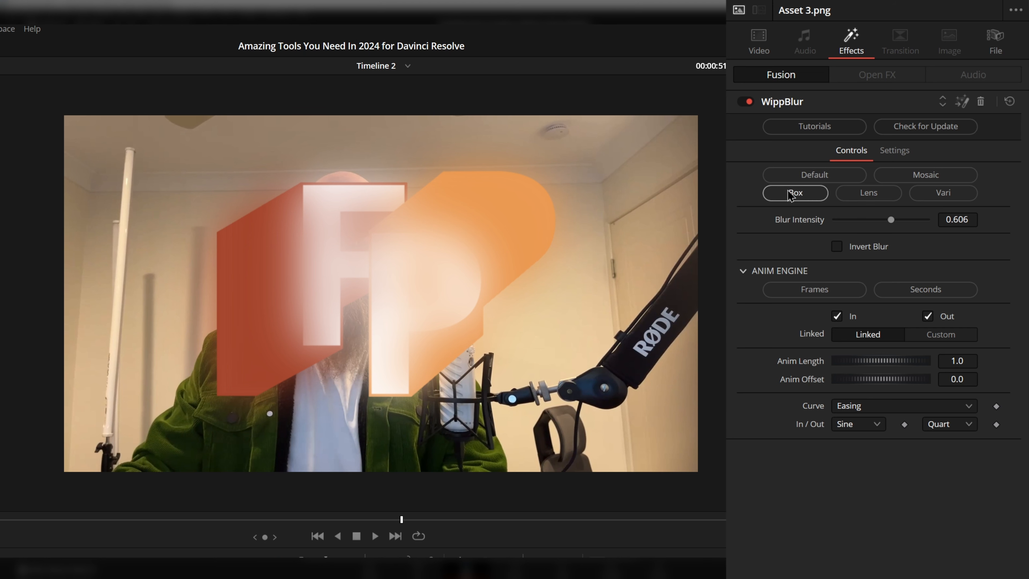
left_click(929, 195)
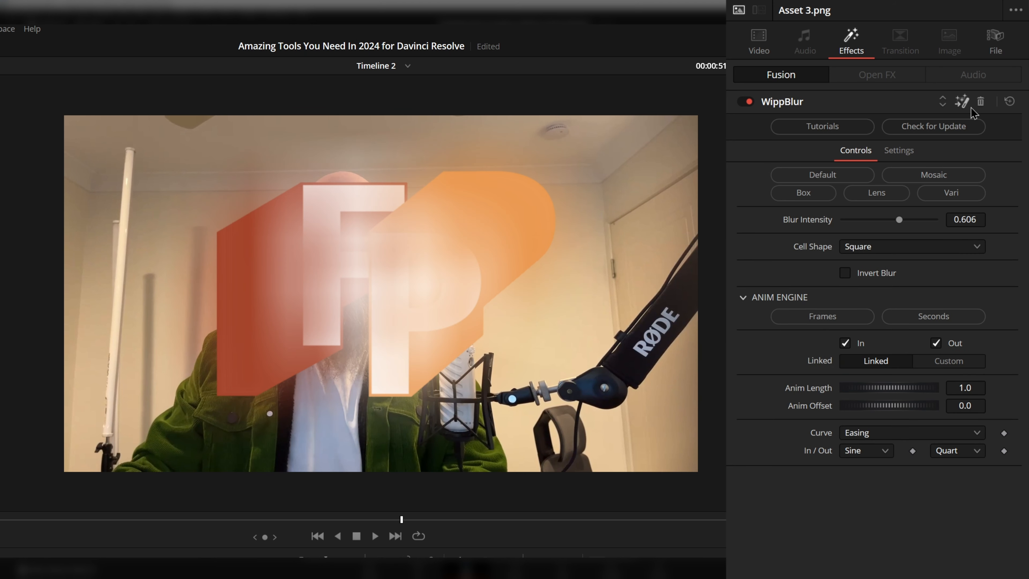
left_click(981, 101)
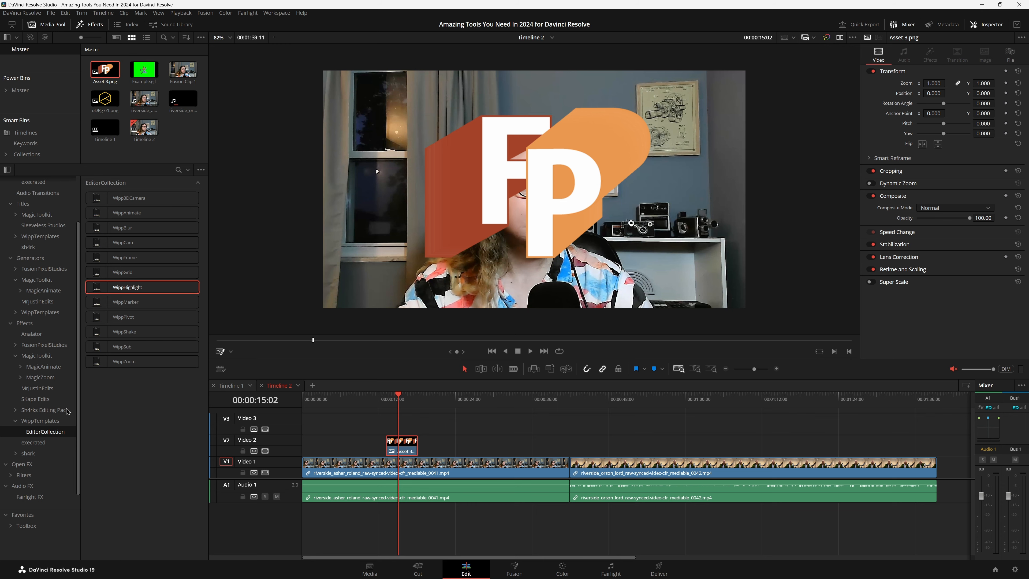
scroll(25, 404, "up", 2)
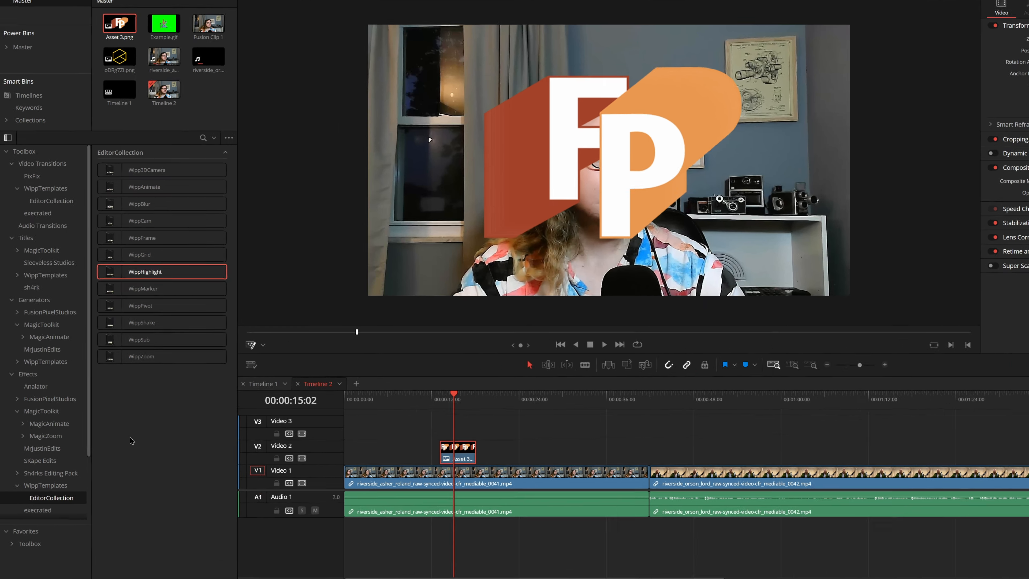
Try the Shear and Opacity effects from the execrated pack on the Asset 3.png clip and remove them.
scroll(33, 431, "down", 2)
left_click(33, 431)
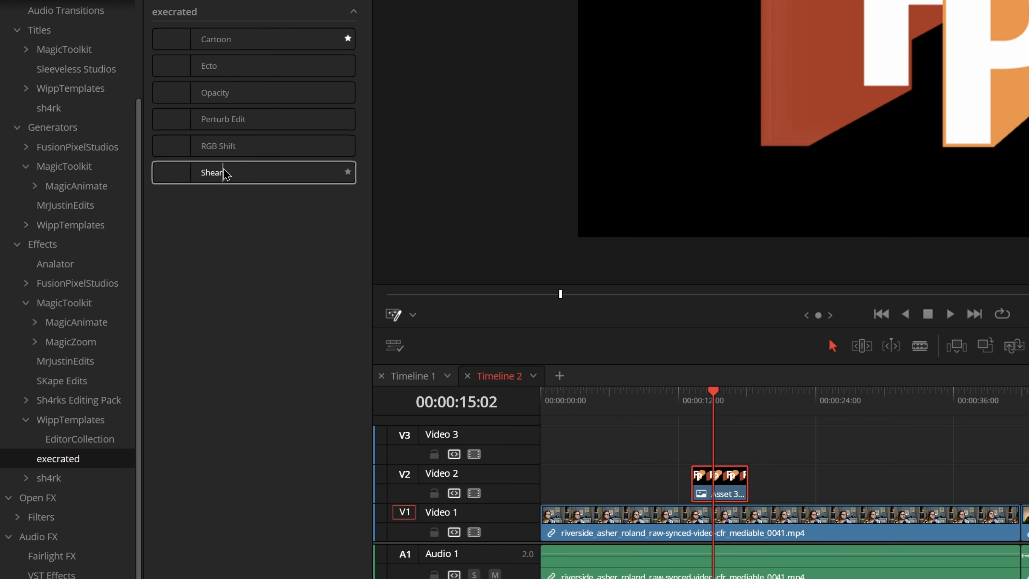
left_click_drag(223, 174, 719, 482)
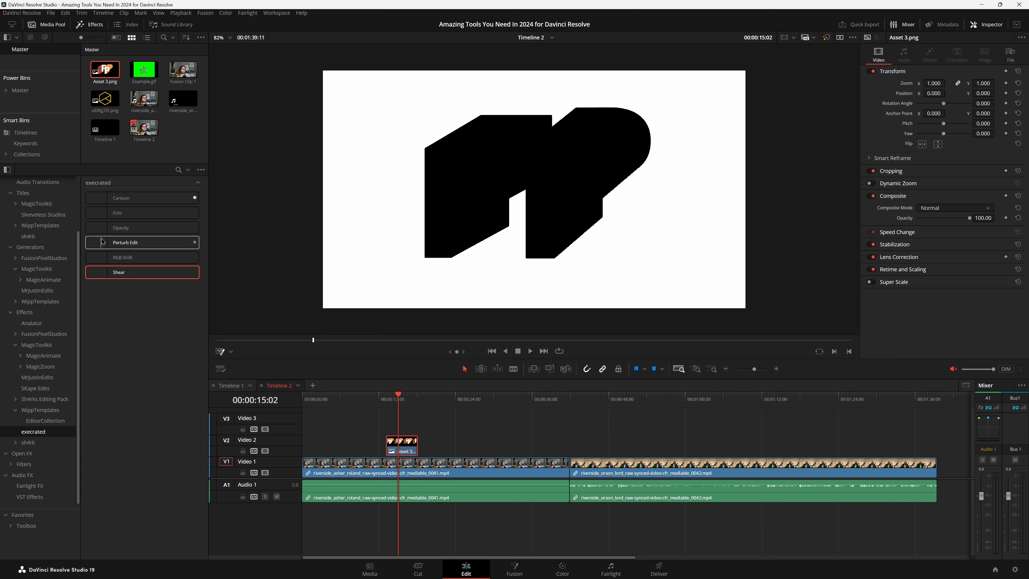
left_click_drag(121, 231, 407, 448)
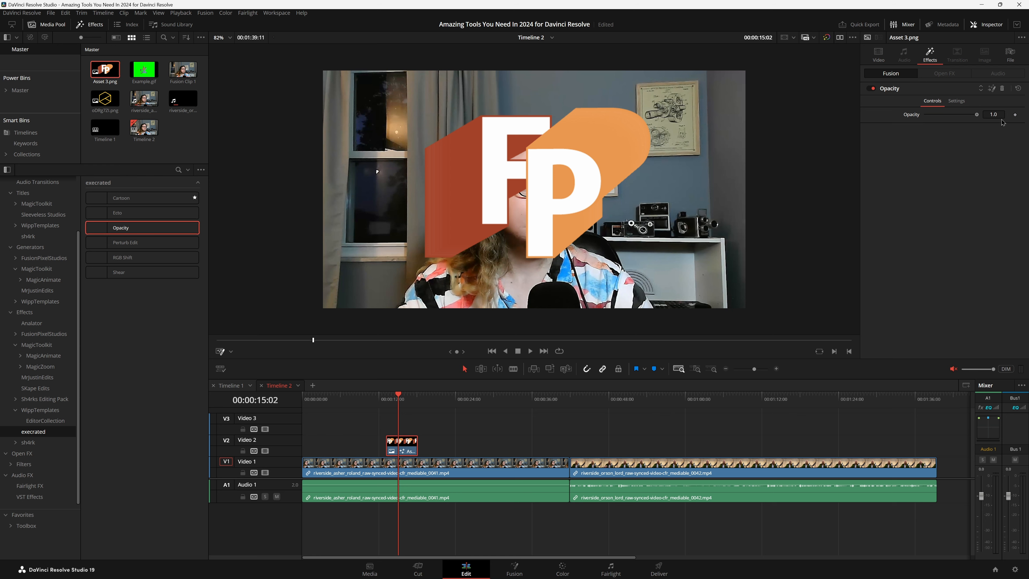
left_click(1008, 93)
left_click(1004, 90)
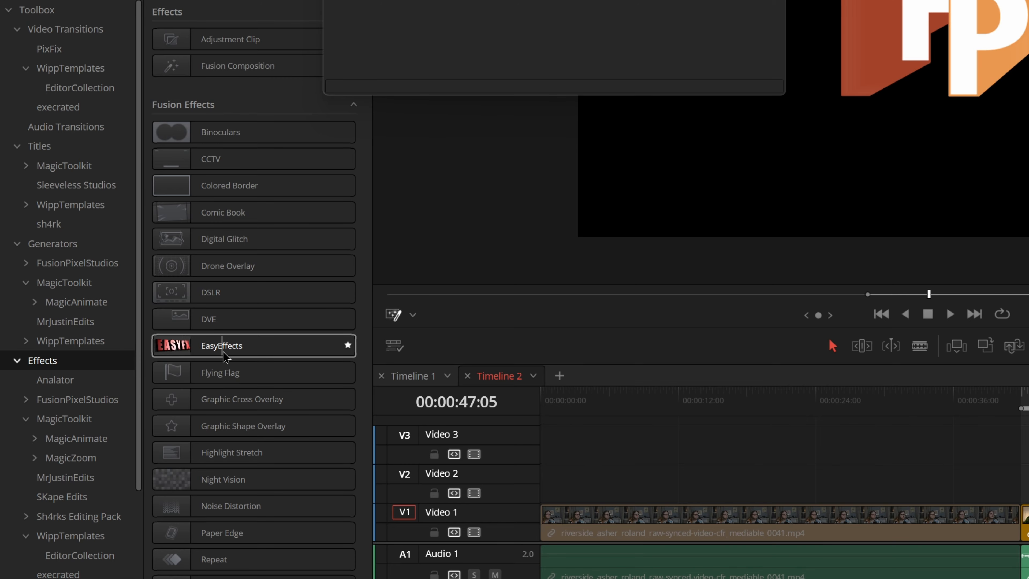
Apply EasyEffects to the Asset 3.png clip over the second clip, enable its size animation and preview it.
left_click_drag(225, 356, 1026, 472)
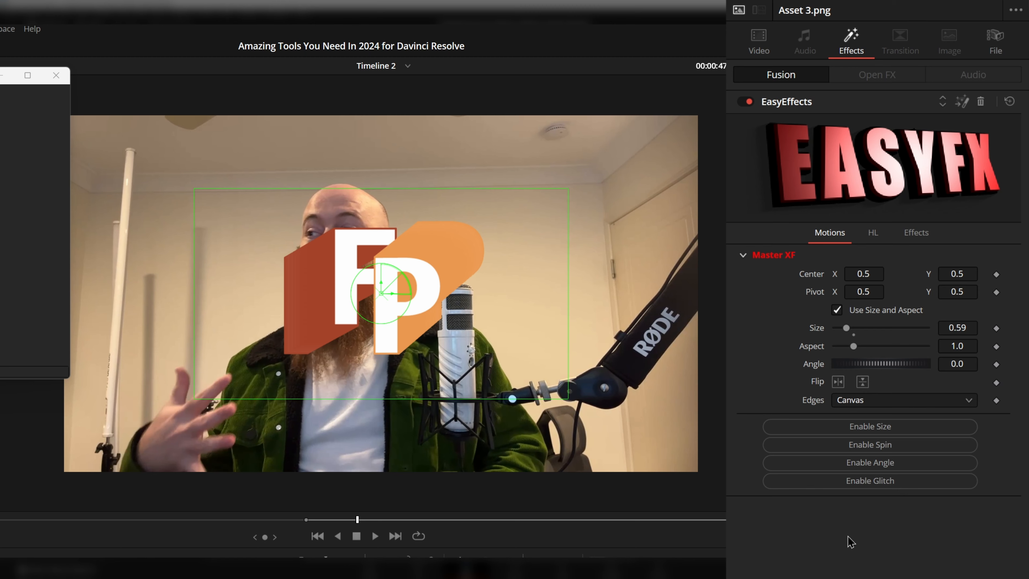
left_click(863, 426)
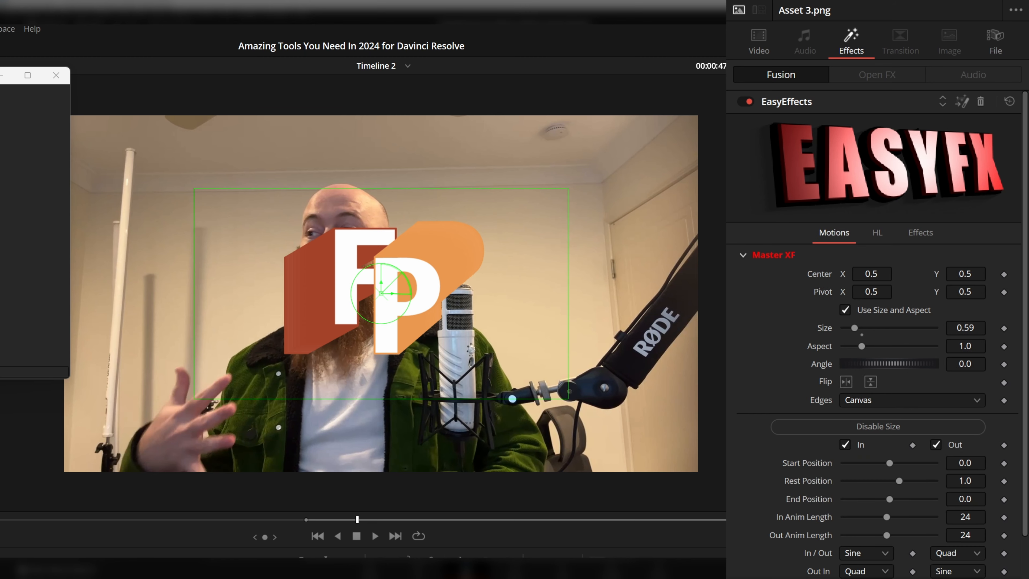
key("space")
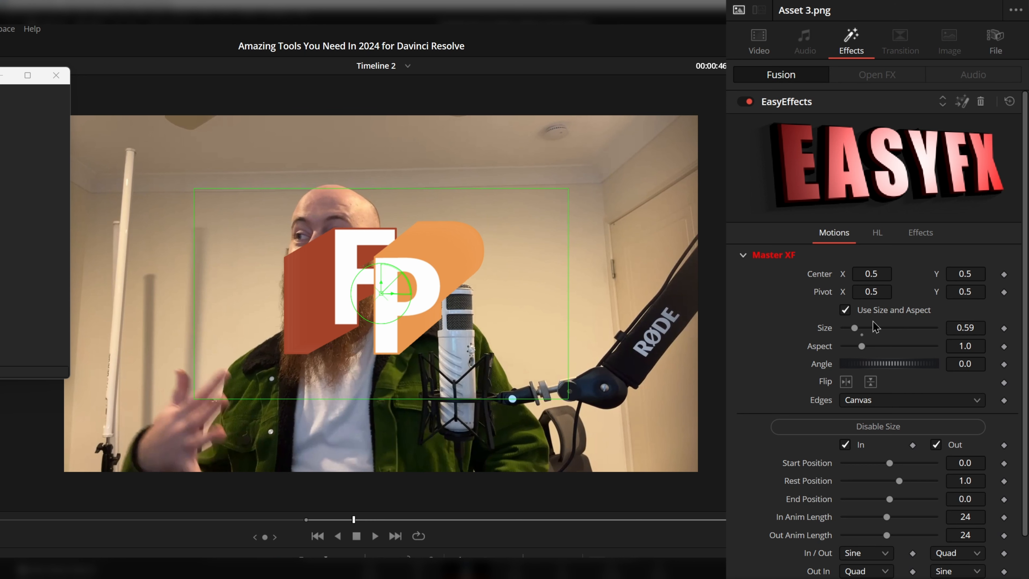
scroll(750, 467, "down", 3)
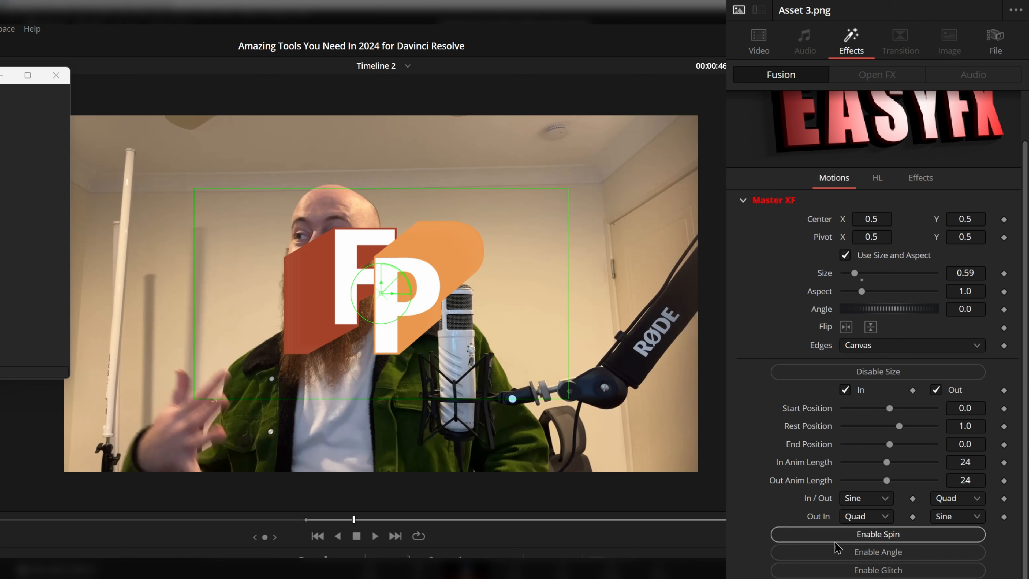
scroll(852, 573, "up", 1)
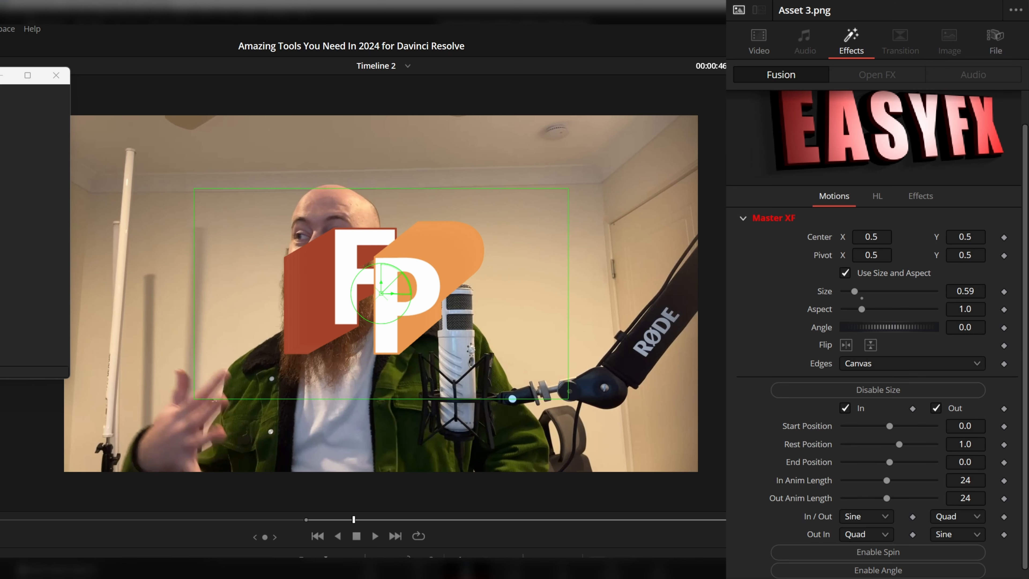
key("space")
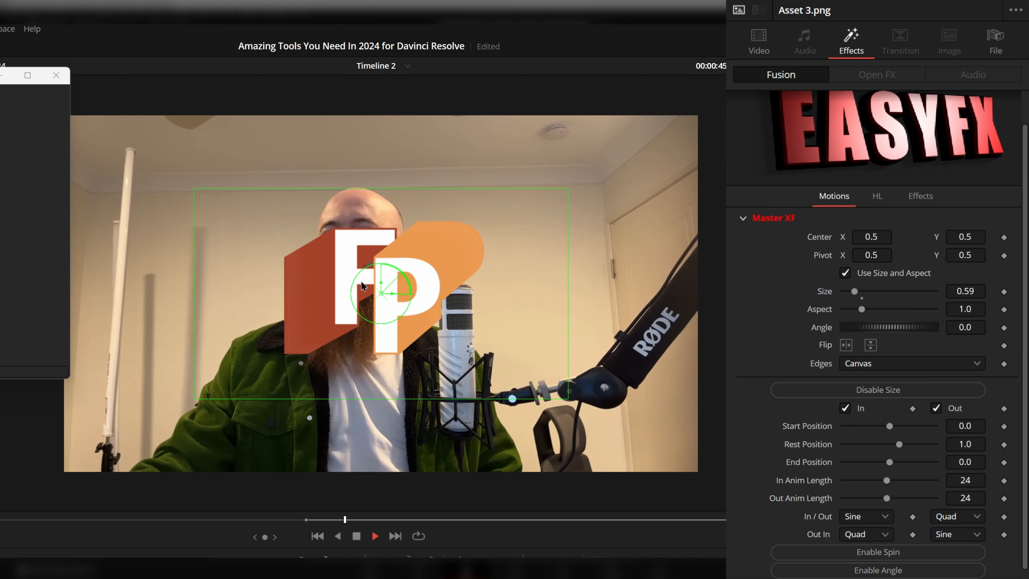
key("space")
Enable Highlight 1 with the Solid Color type in EasyEffects and play back the Asset 3.png clip.
left_click(882, 199)
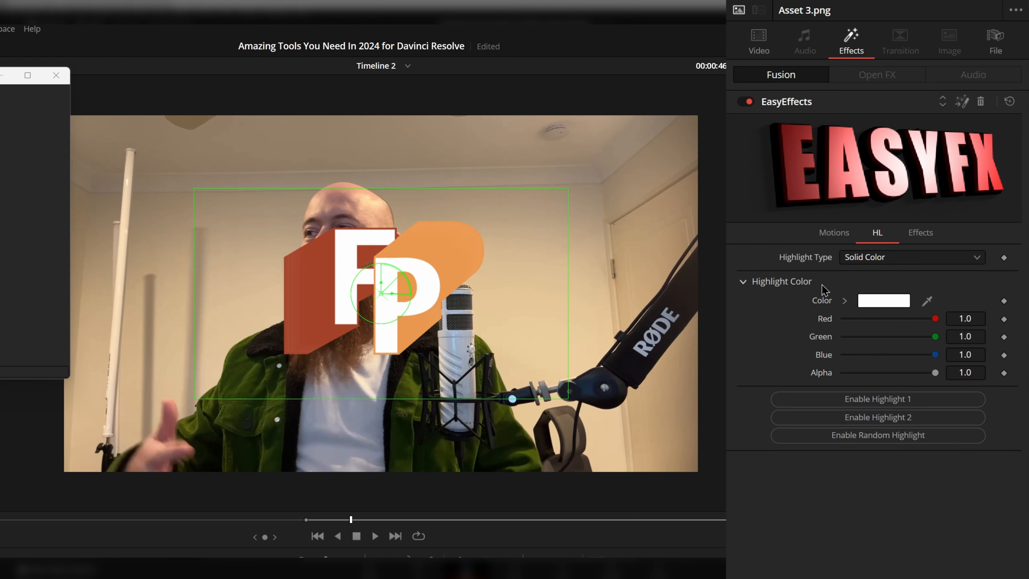
left_click(845, 405)
key("space")
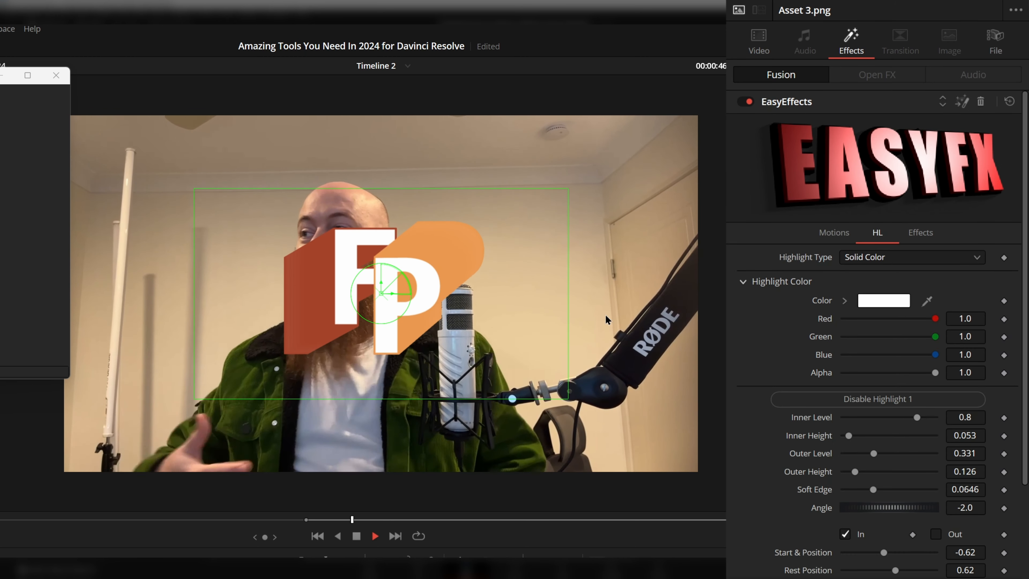
key("space")
Enable the shadow, rays and wobble options in EasyEffects on Asset 3.png and preview the animation.
left_click(913, 238)
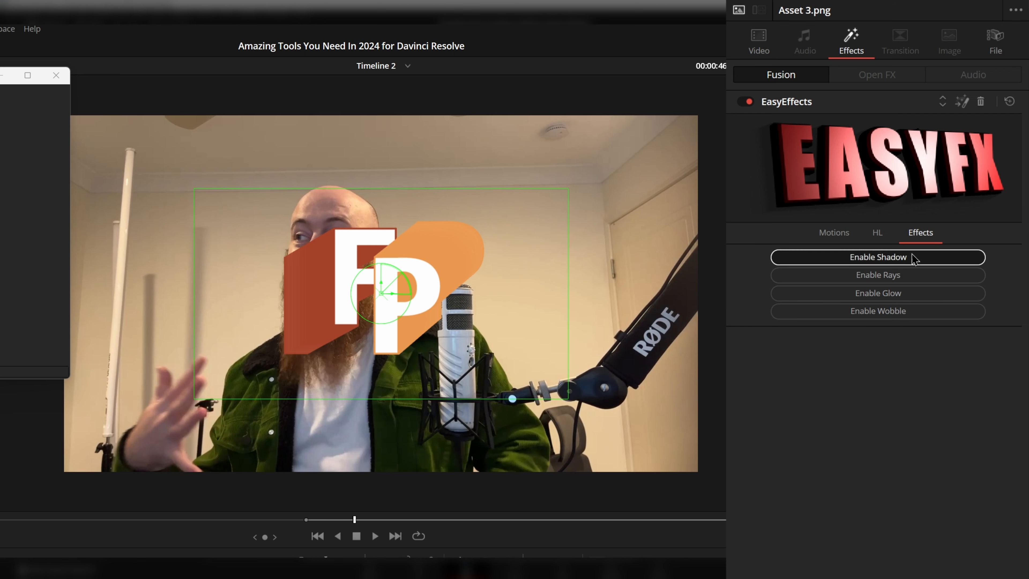
left_click(850, 257)
left_click(850, 347)
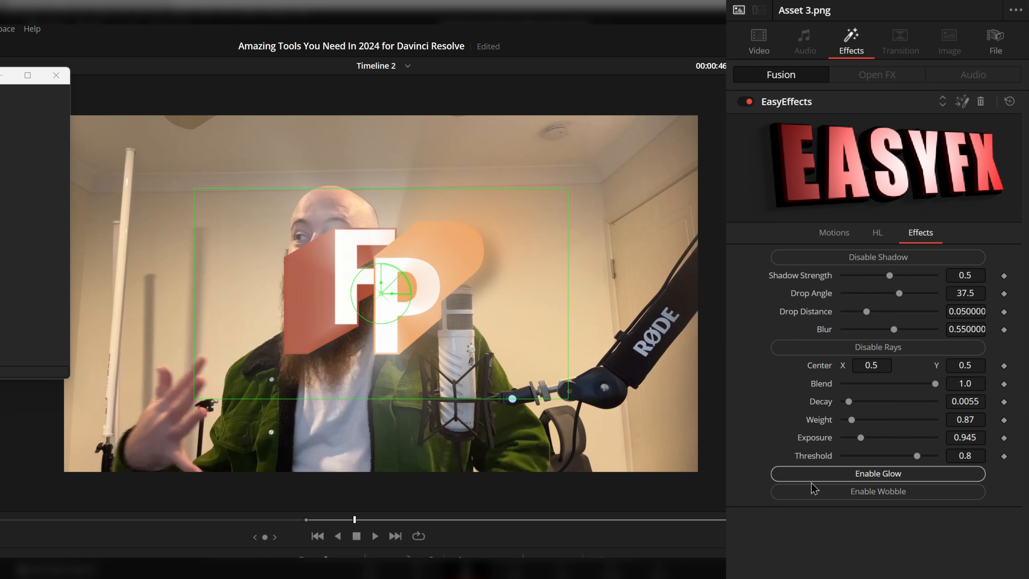
left_click(814, 491)
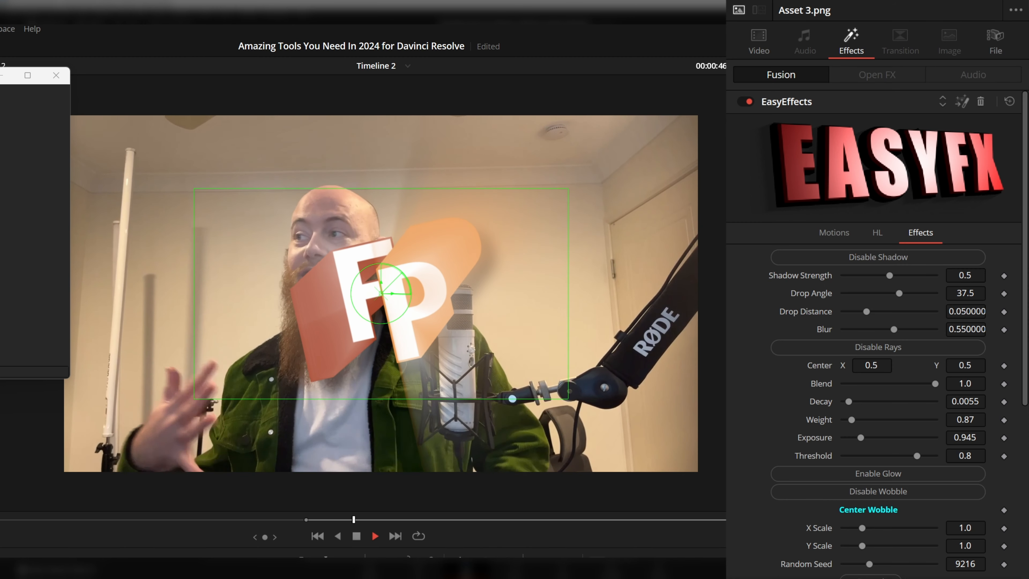
key("space")
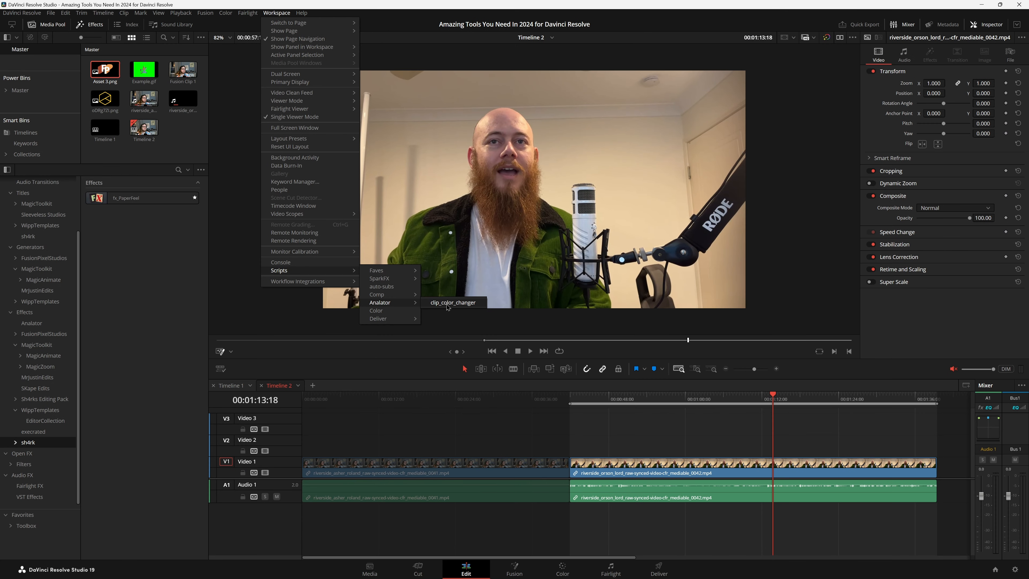
Run Analator's clip_color_changer script on Timeline 2 and run it again with the added Video 2 clips.
left_click(447, 304)
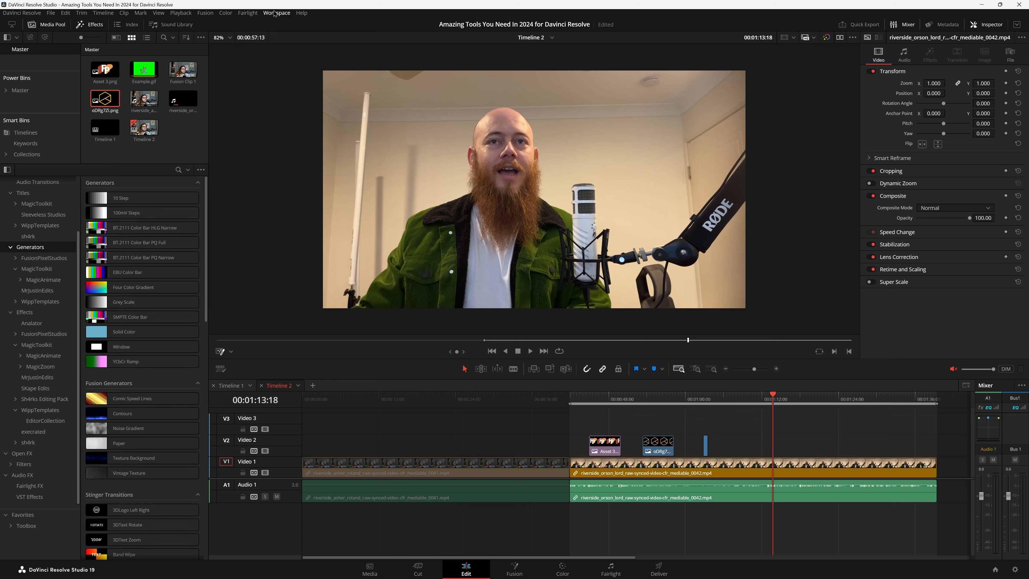
left_click(274, 13)
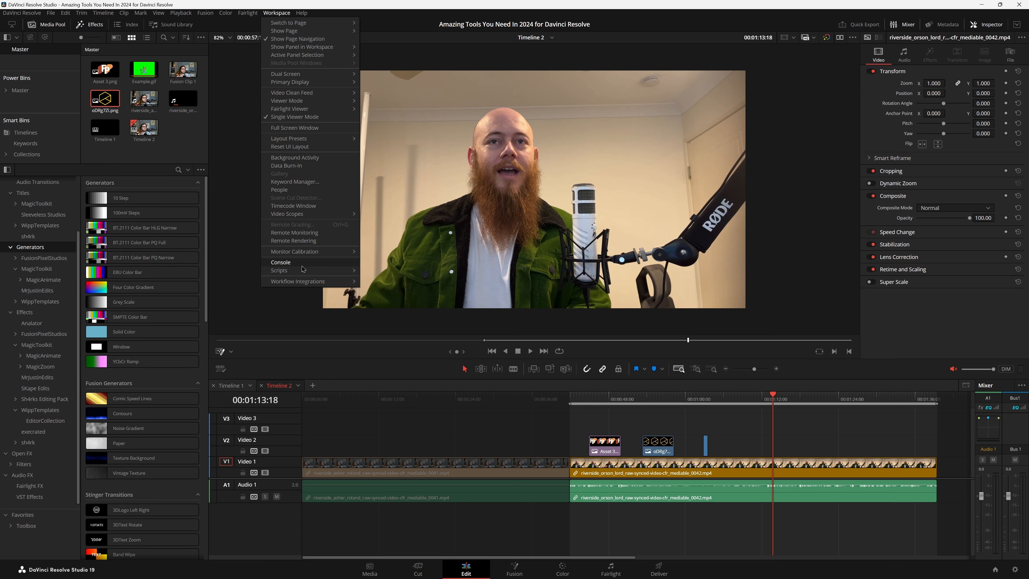
left_click(454, 306)
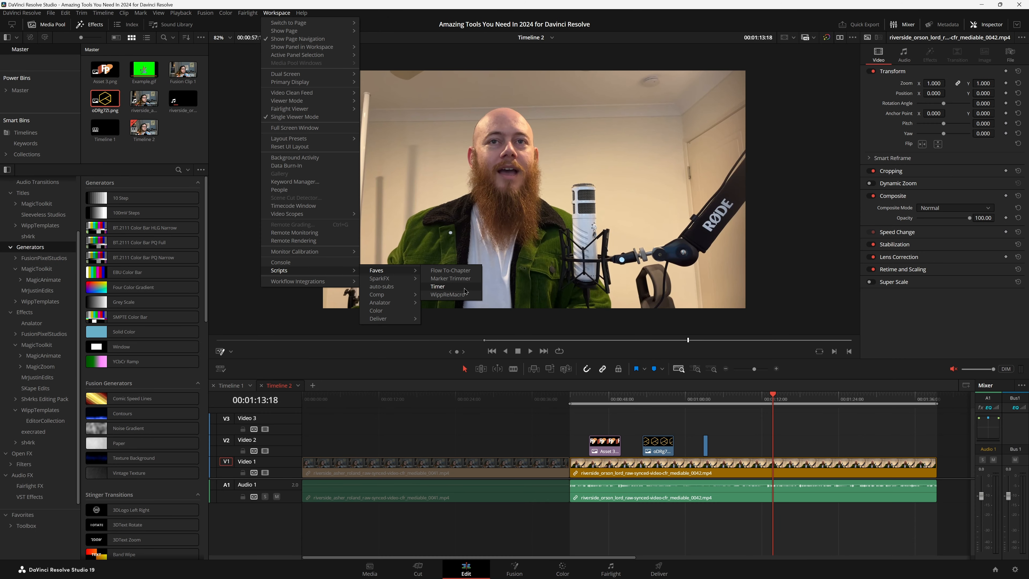
Run the Timer script from Faves and clear the Console's output, moving its window off the viewer.
left_click(464, 290)
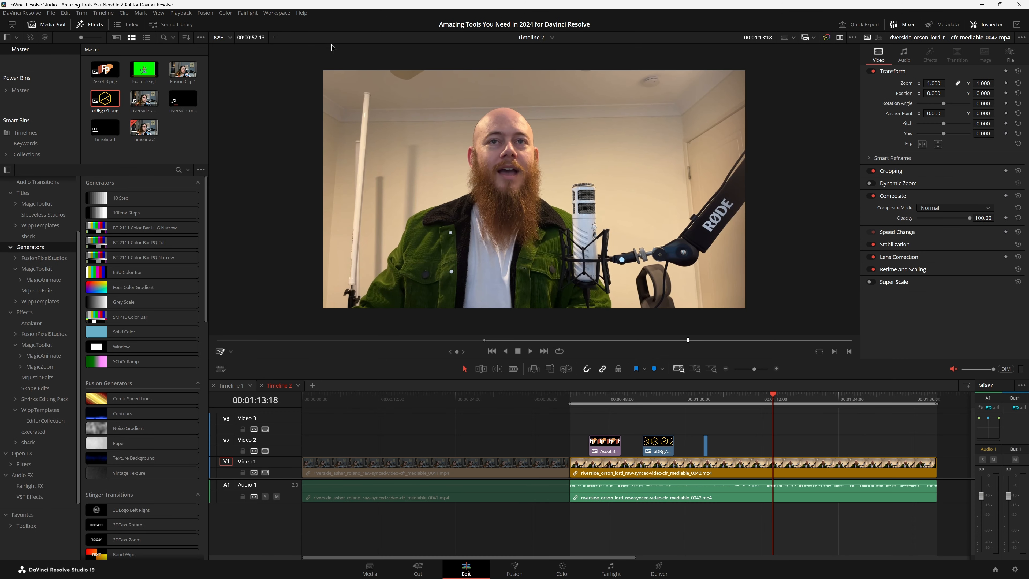
left_click(267, 14)
left_click(291, 242)
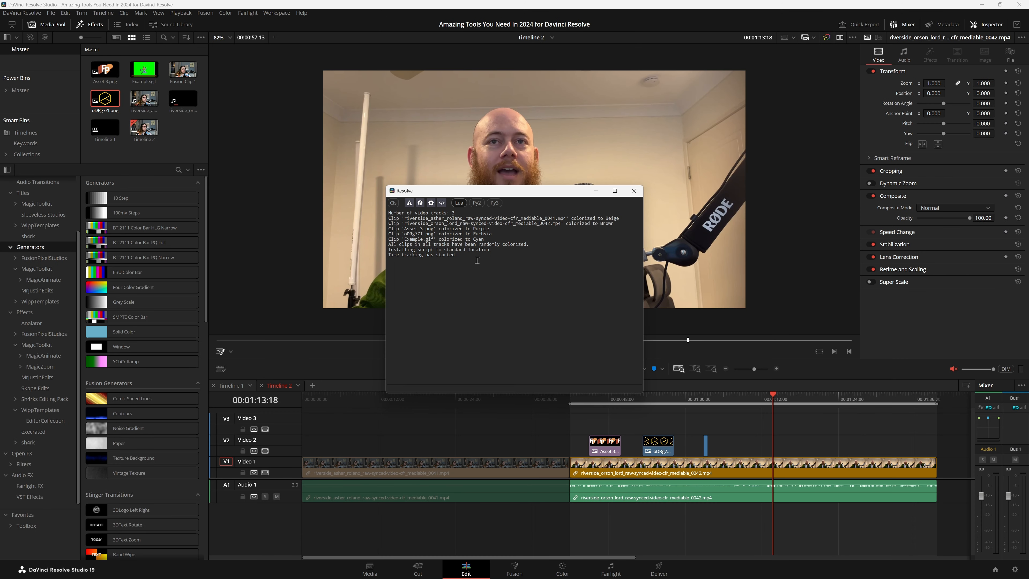
left_click(392, 203)
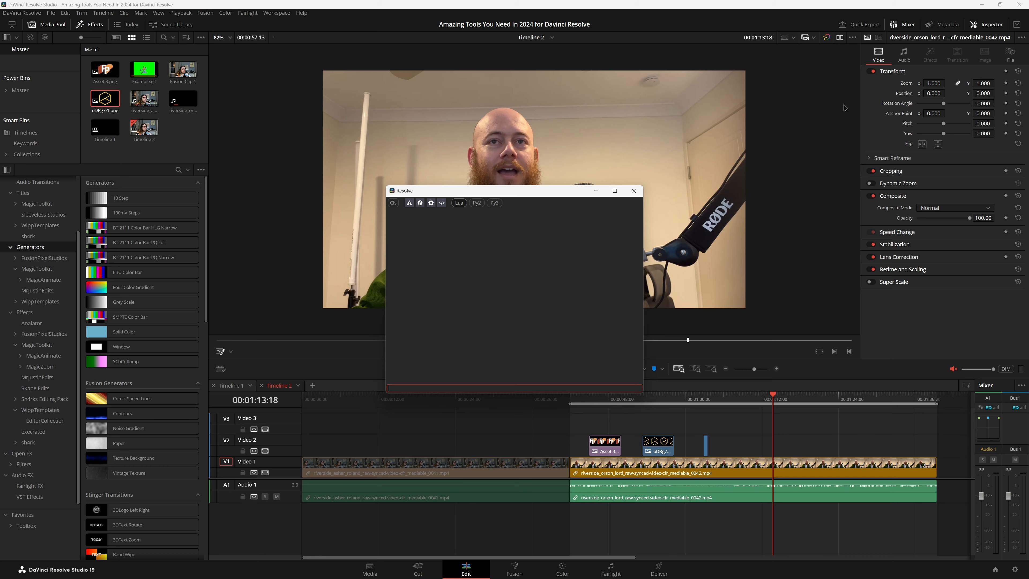
left_click_drag(489, 192, 854, 55)
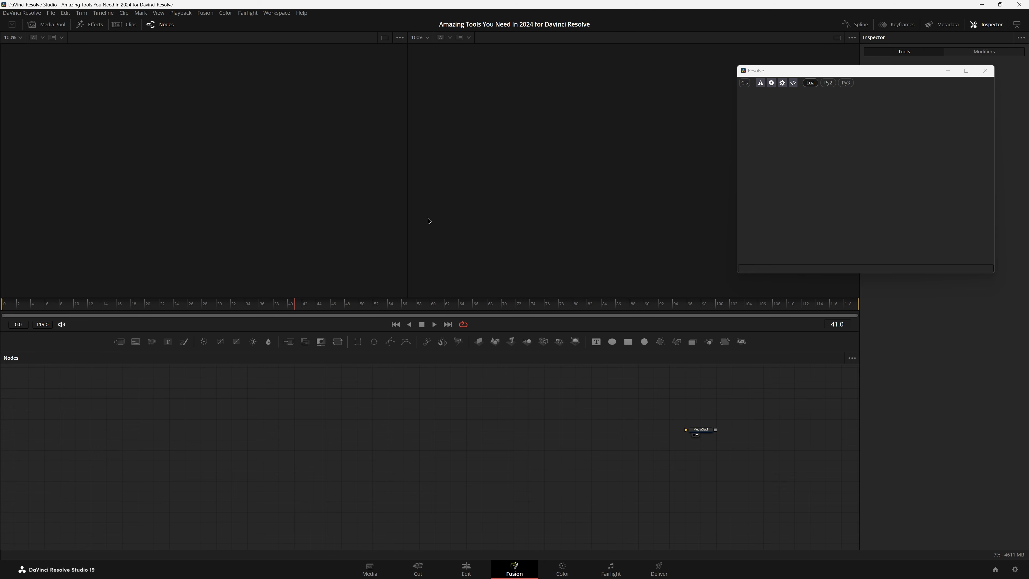
Launch the Motion Sweet v2.1 script from X-Session on the Fusion page.
left_click(276, 13)
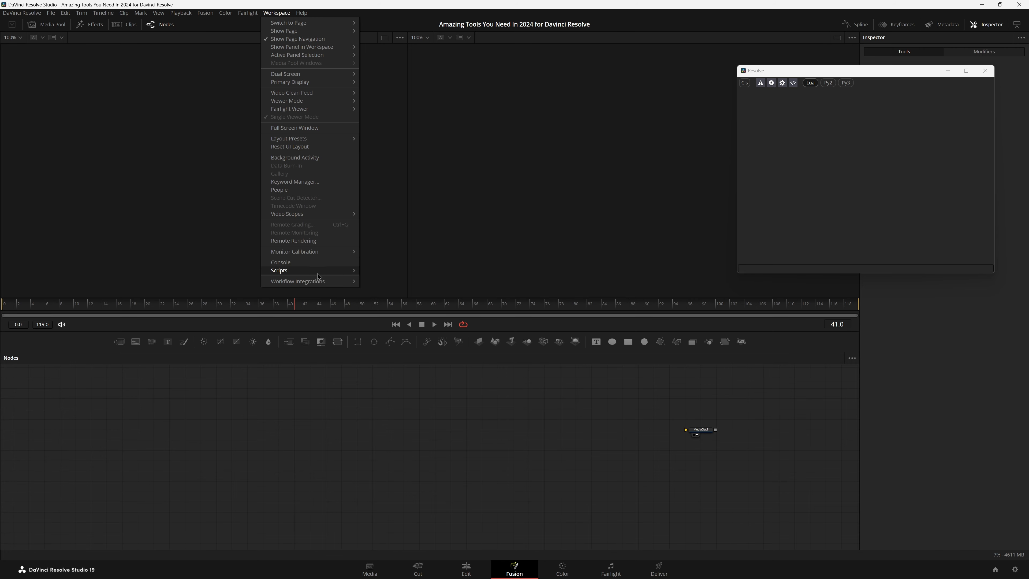
mouse_move(318, 274)
mouse_move(397, 313)
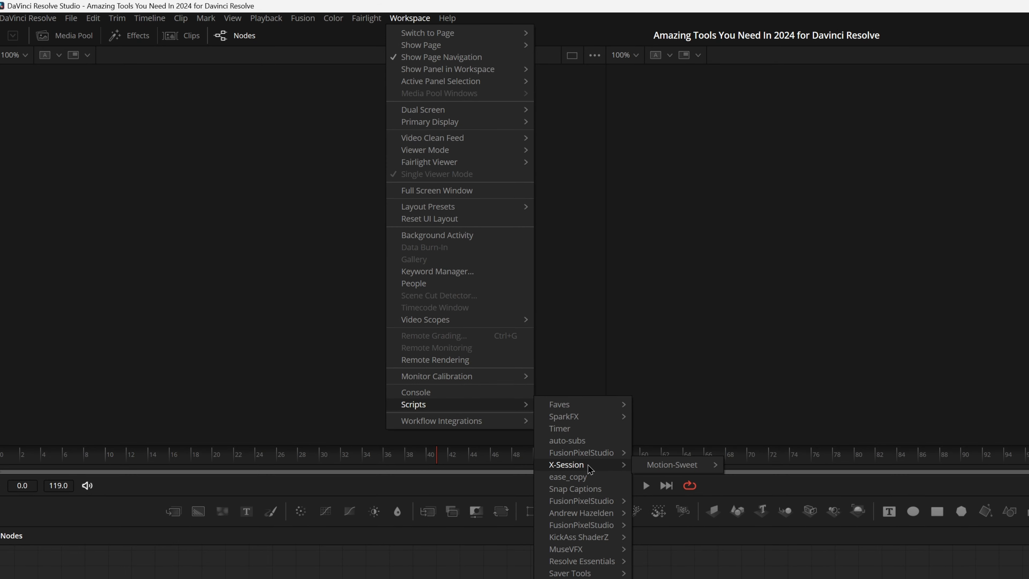
mouse_move(687, 469)
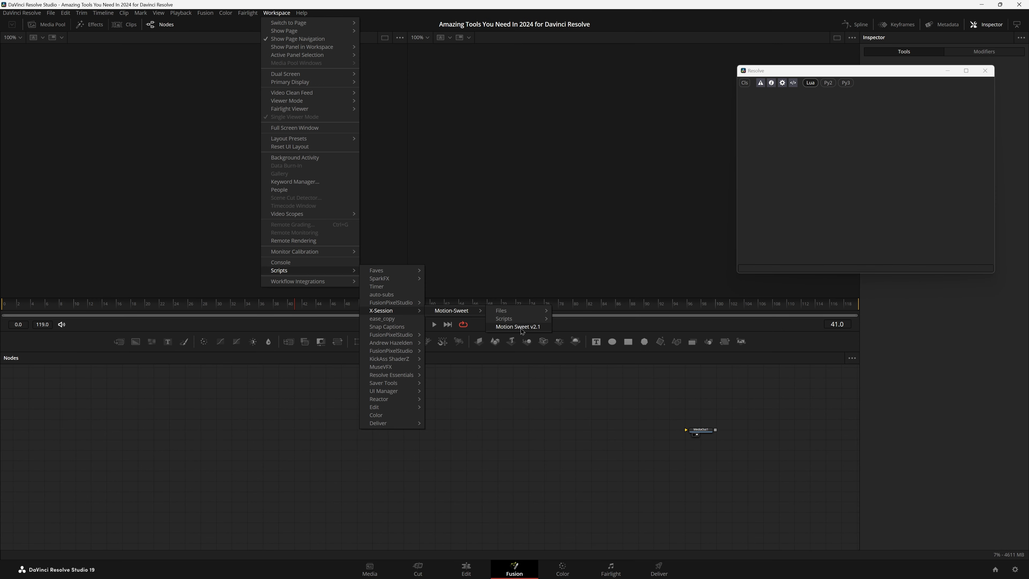
left_click(519, 327)
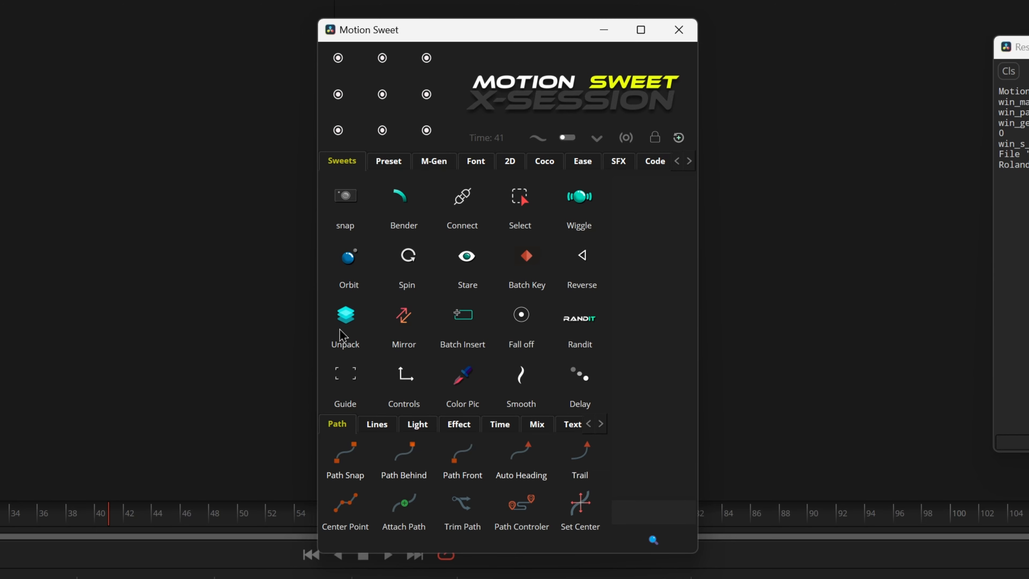
left_click(651, 535)
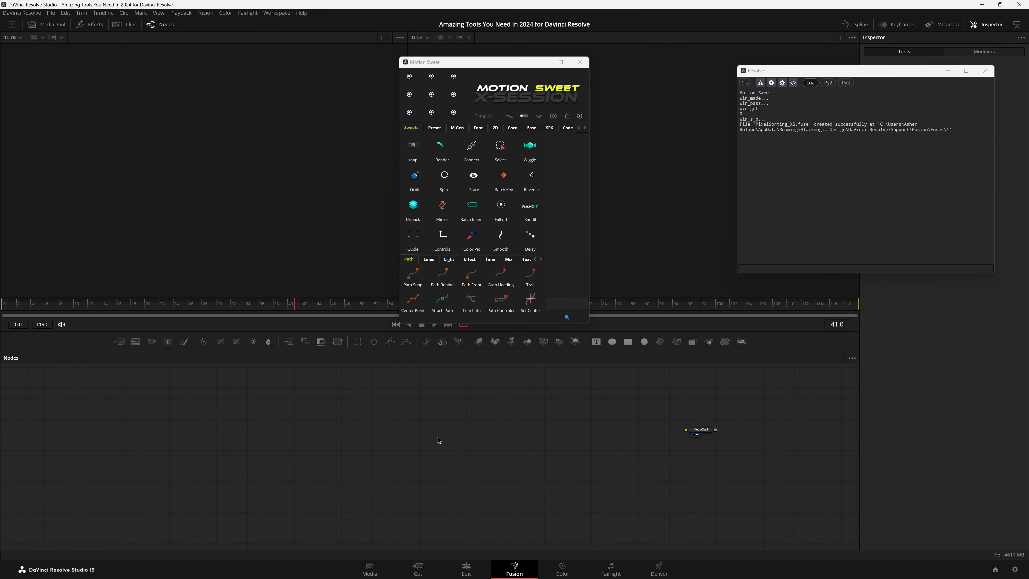
Paste two copies of the Opacity tool into the node graph and move the grouped copy beside the other.
key("ctrl+v")
left_click_drag(438, 440, 484, 440)
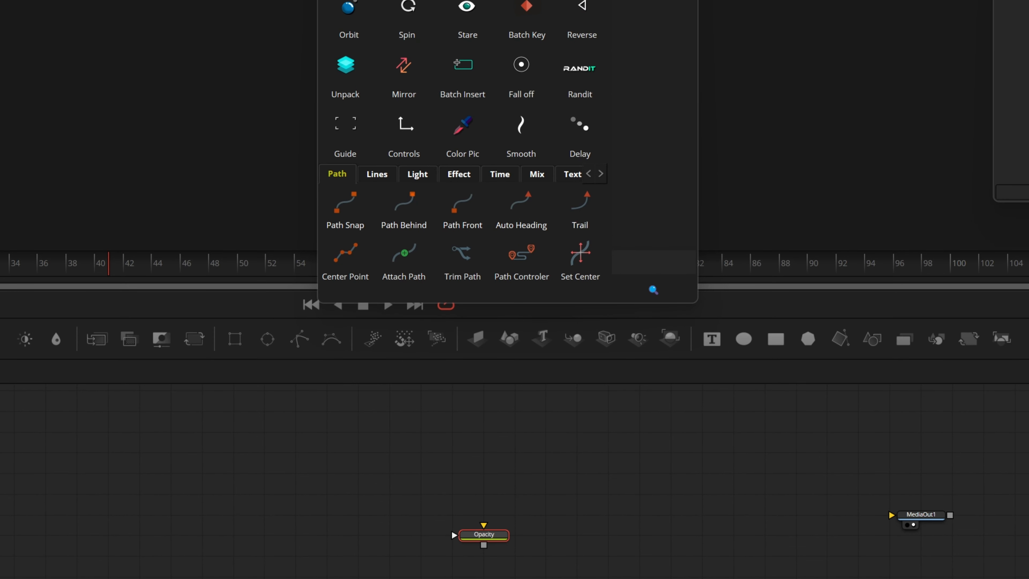
key("ctrl+v")
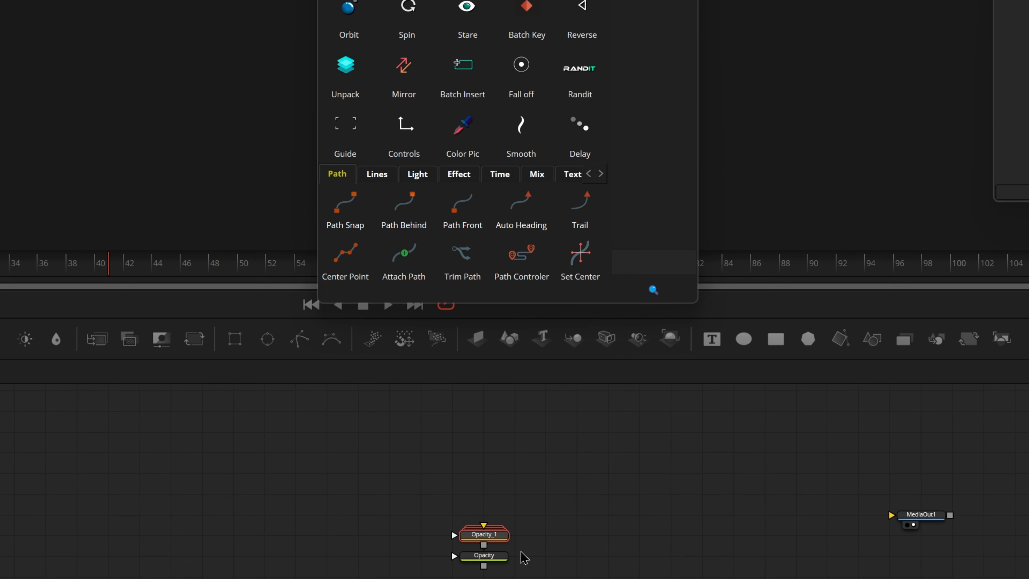
left_click_drag(501, 536, 615, 544)
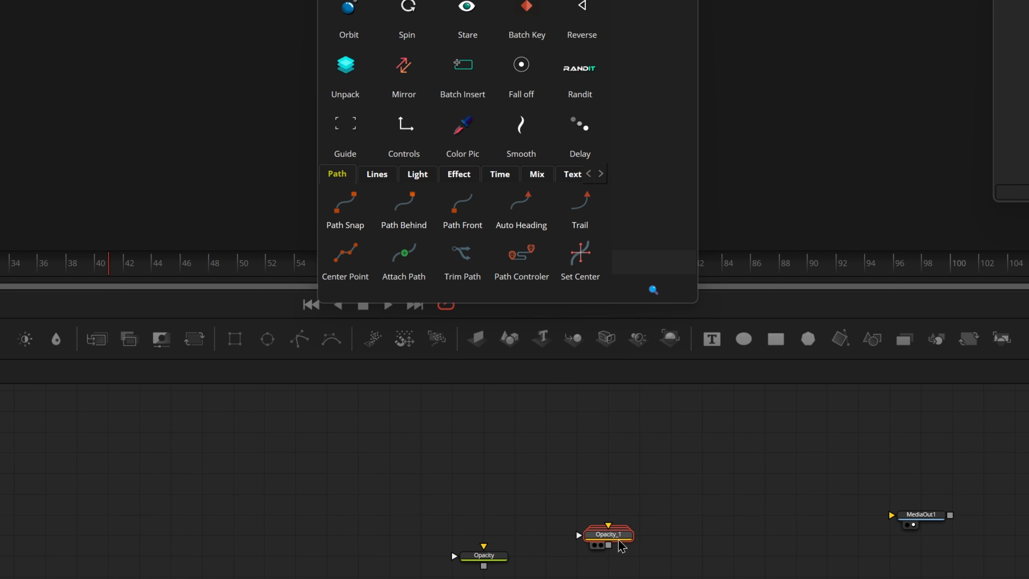
Expand the grouped Opacity copy to view its BrightnessContrast node, collapse the group and delete it.
left_click(610, 541)
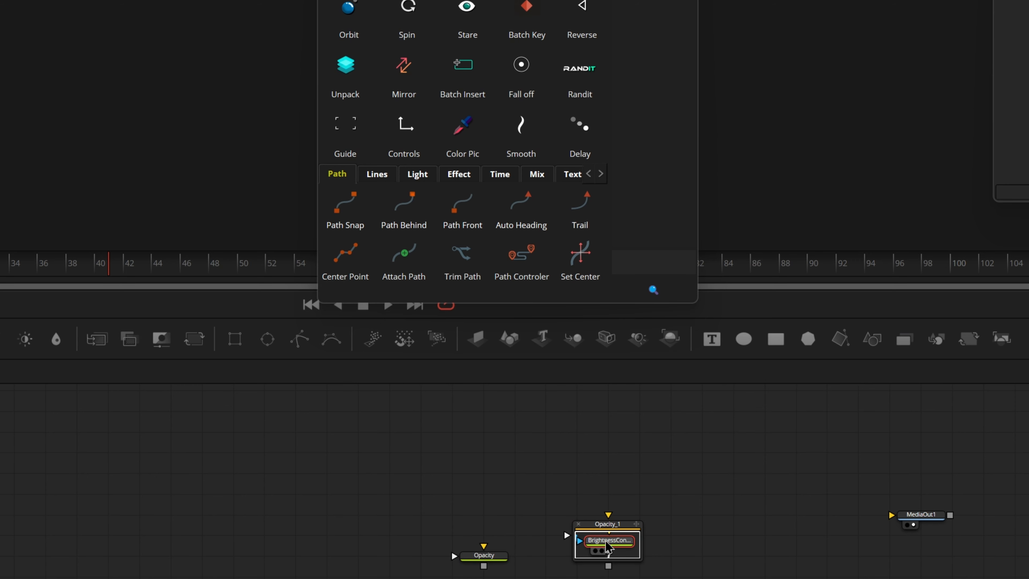
left_click(636, 523)
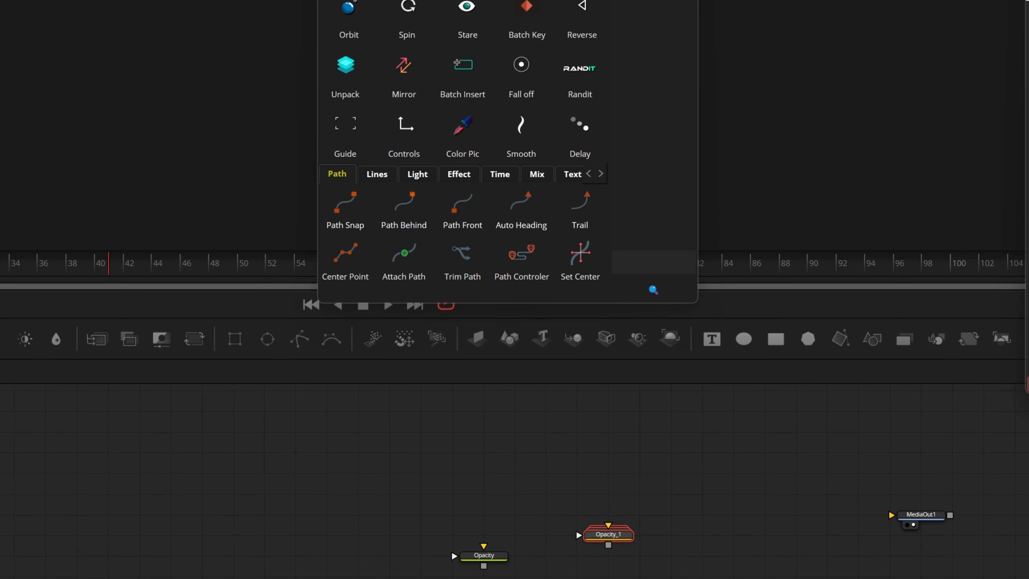
key("Delete")
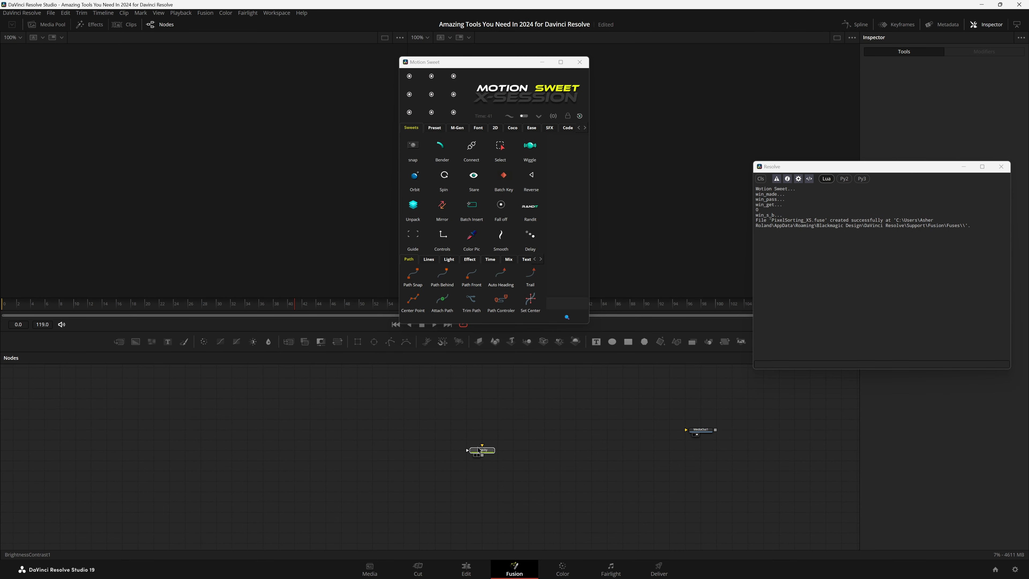
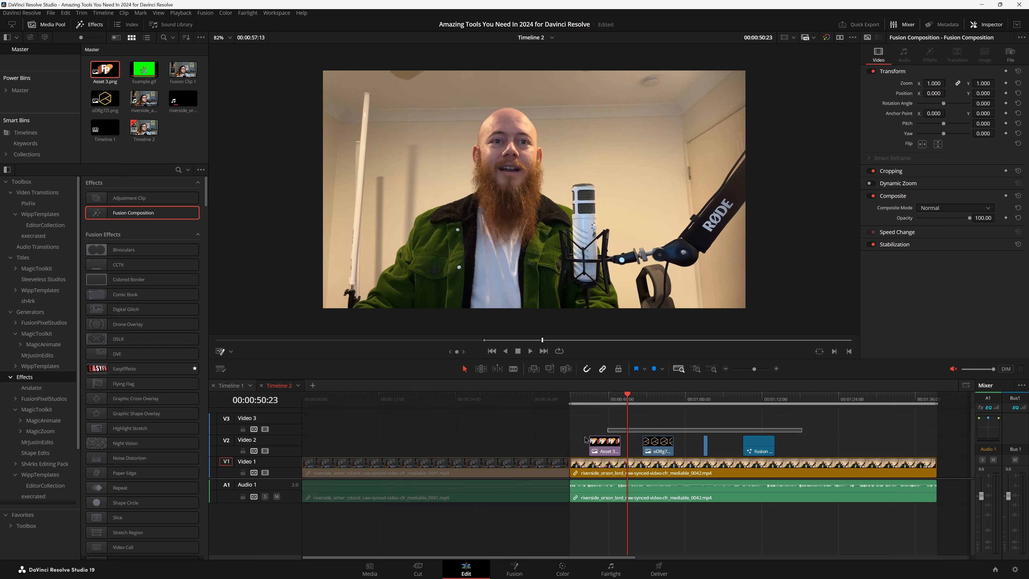
Delete the image, Fusion and other clips above the main footage in Timeline 2.
key("Delete")
left_click(626, 437)
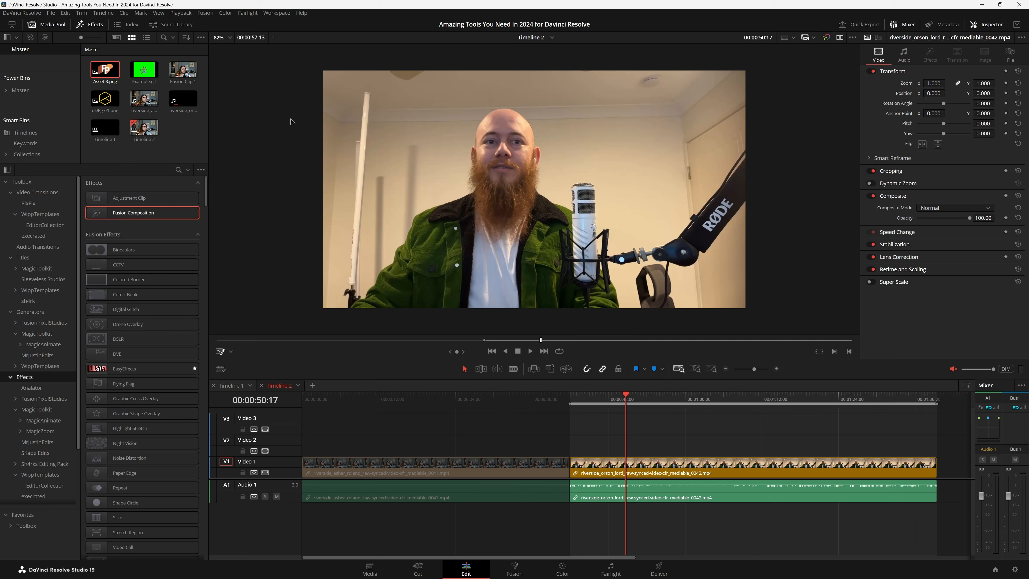
Open the Snap Captions script, view its subtitle track and Text+ template requirements, and close it.
left_click(276, 12)
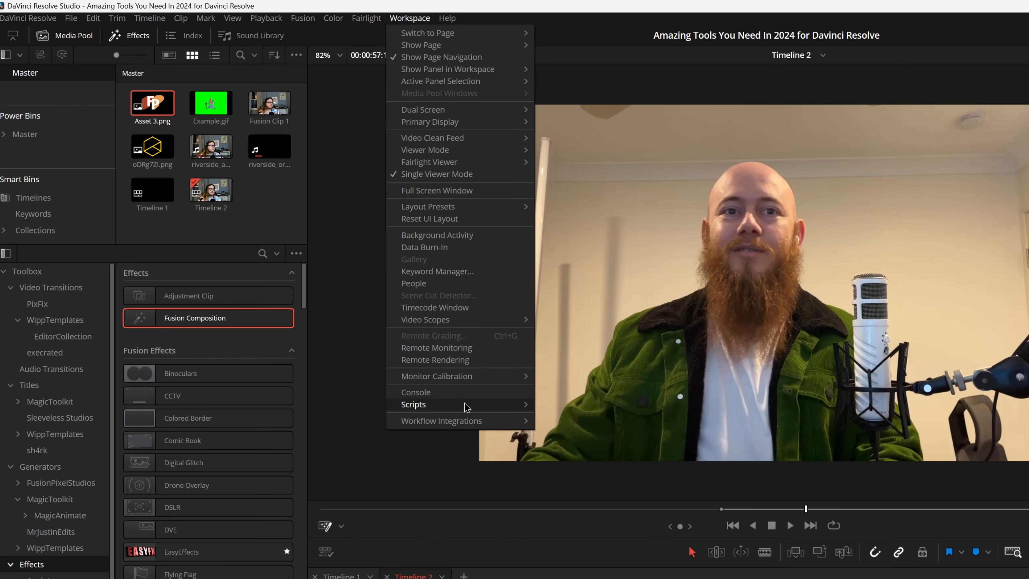
mouse_move(466, 407)
mouse_move(581, 458)
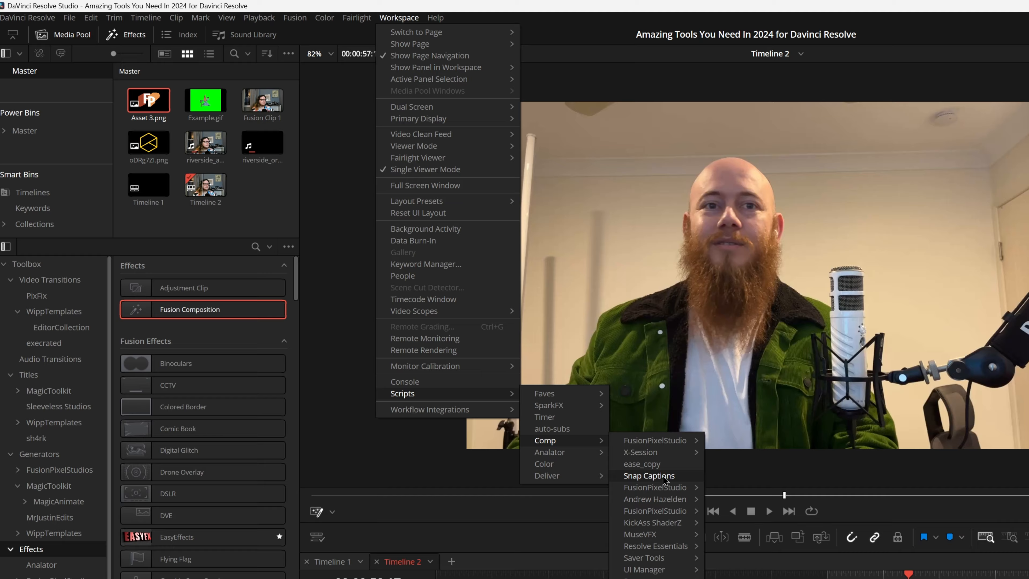
left_click(666, 489)
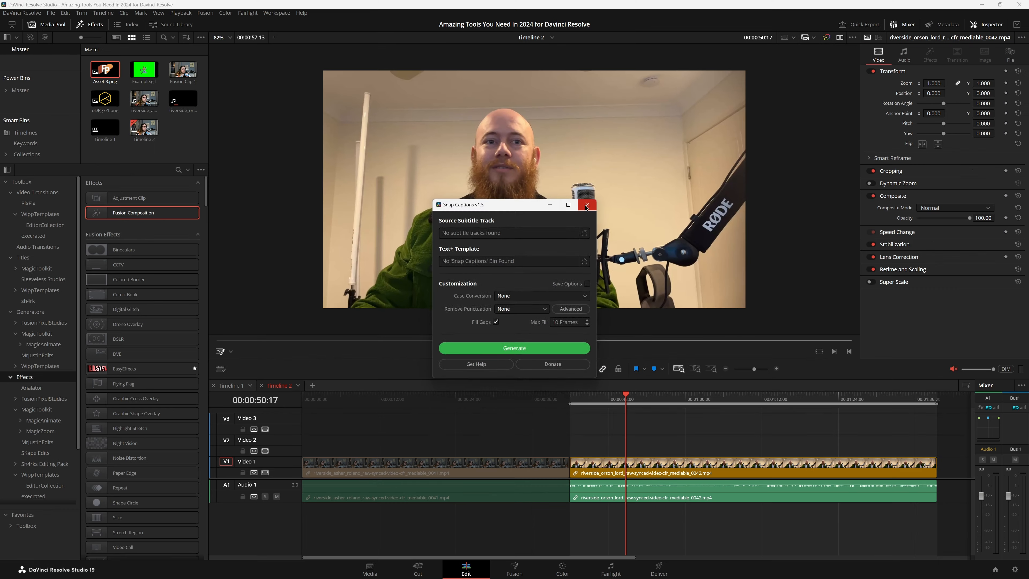
left_click(659, 120)
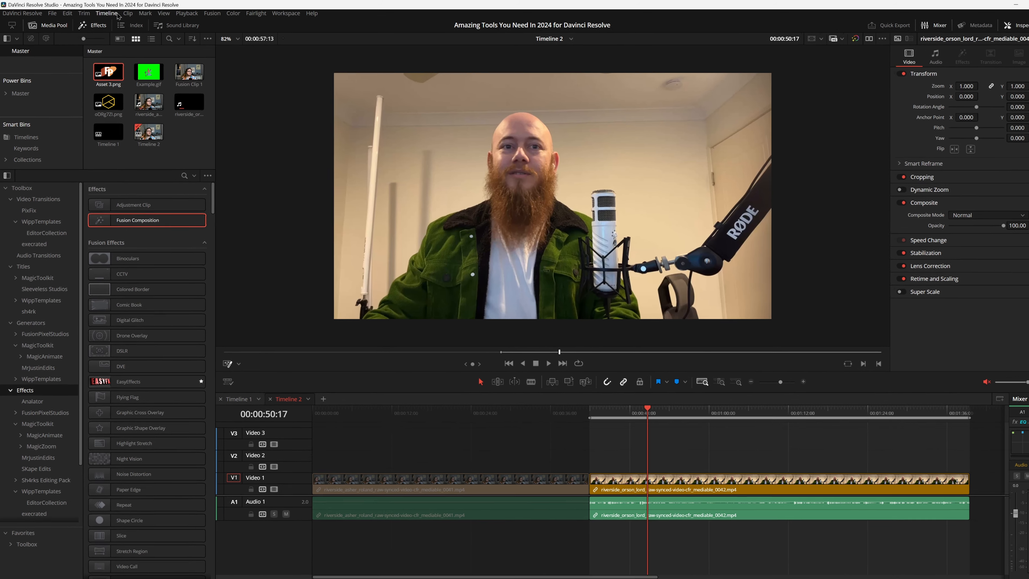
Create subtitles from the timeline audio in English with a maximum of 20 characters per line and Double lines.
left_click(103, 13)
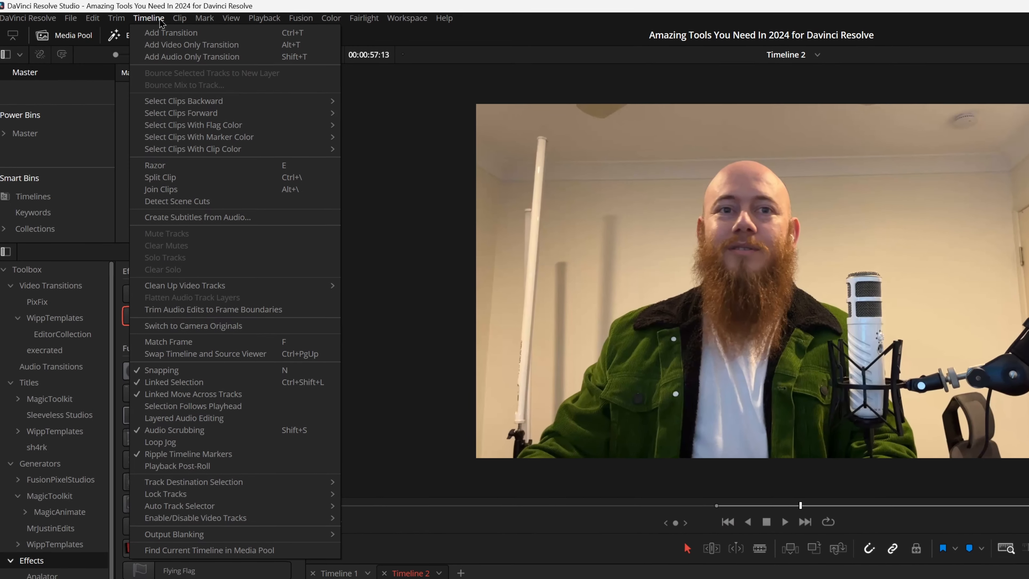
left_click(197, 219)
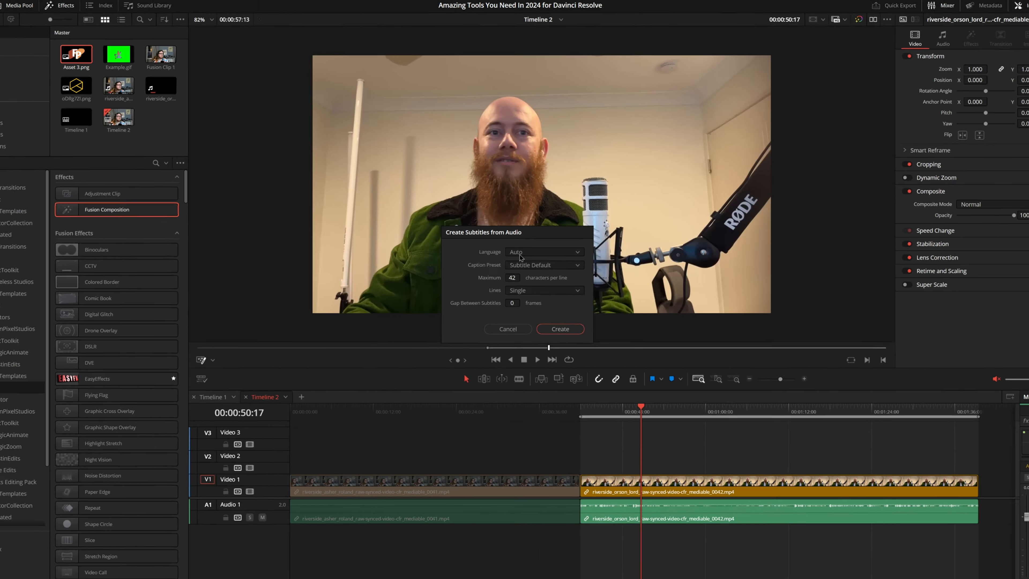
left_click(520, 255)
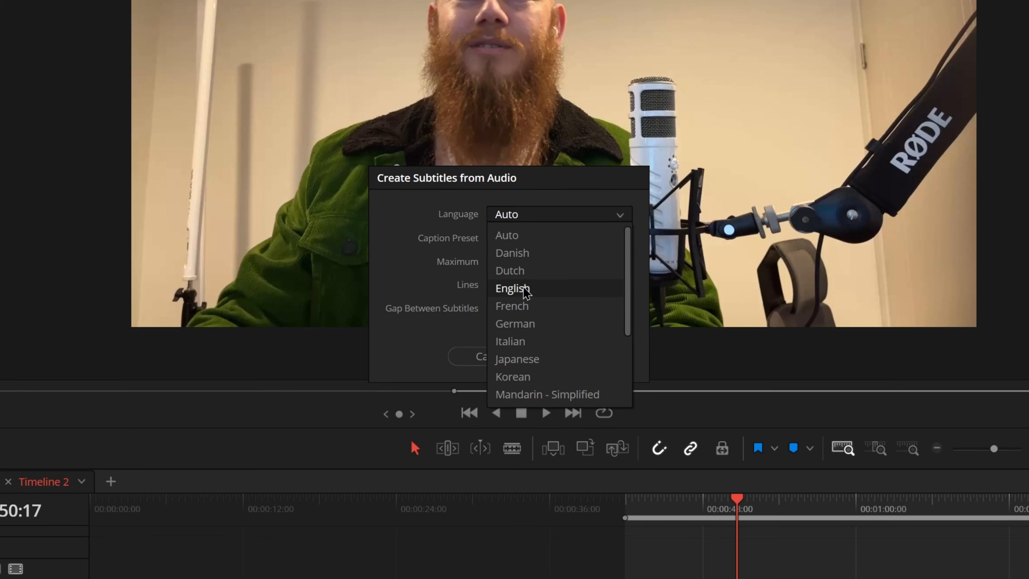
left_click(528, 292)
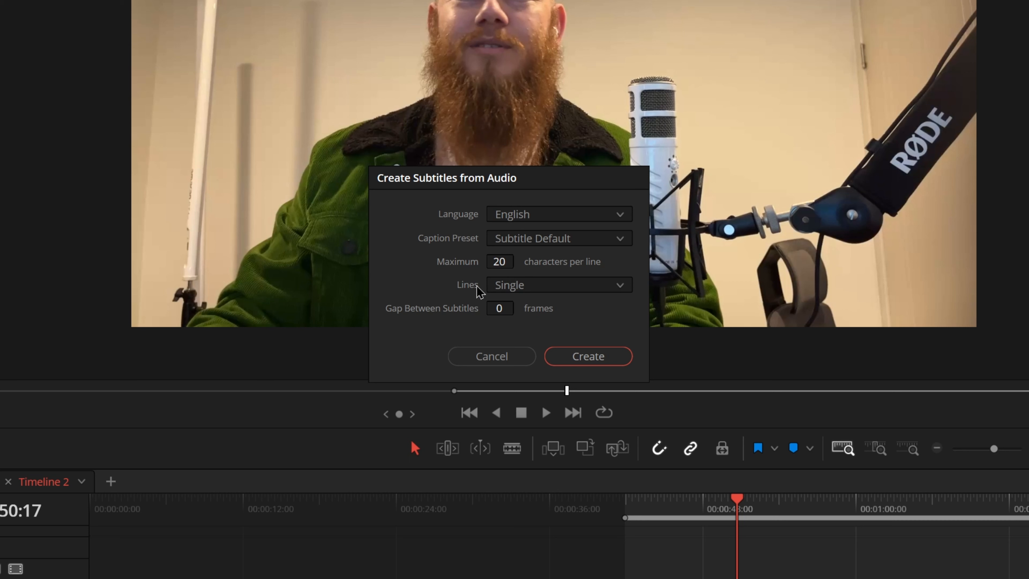
left_click(541, 287)
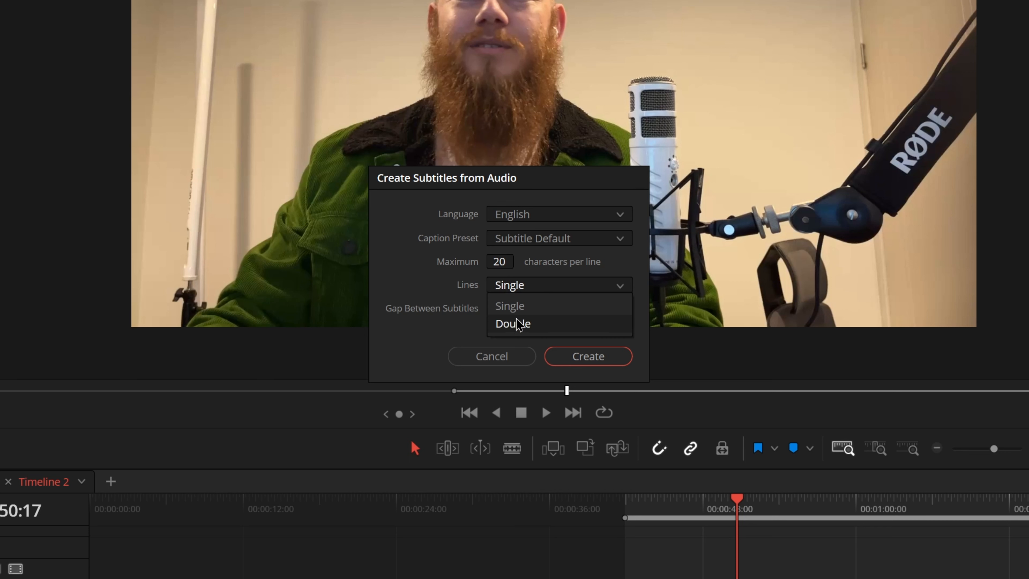
left_click(516, 323)
left_click(590, 358)
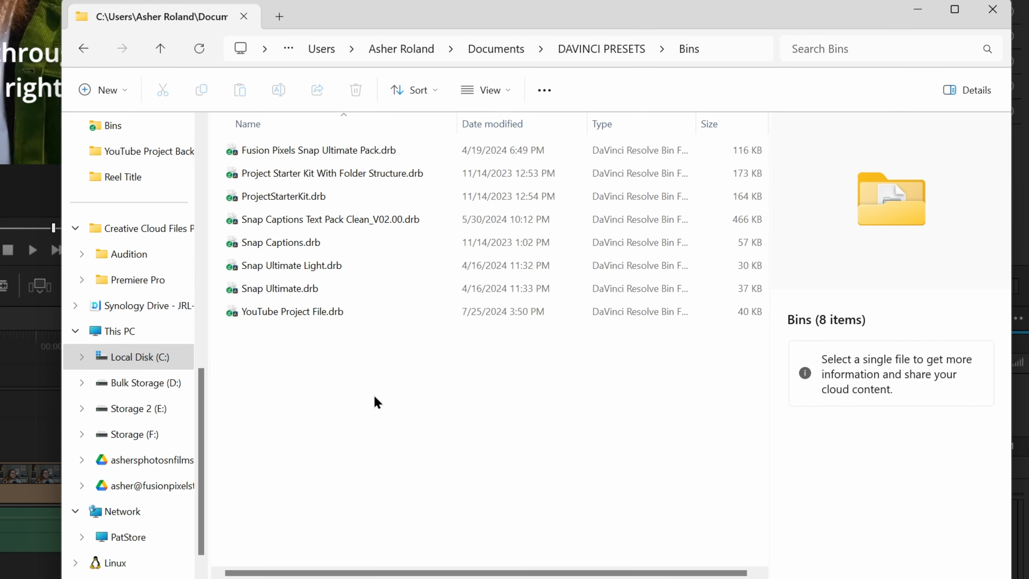
Import the Snap Ultimate.drb bin into the Media Pool and launch the Snap Captions script.
left_click(669, 379)
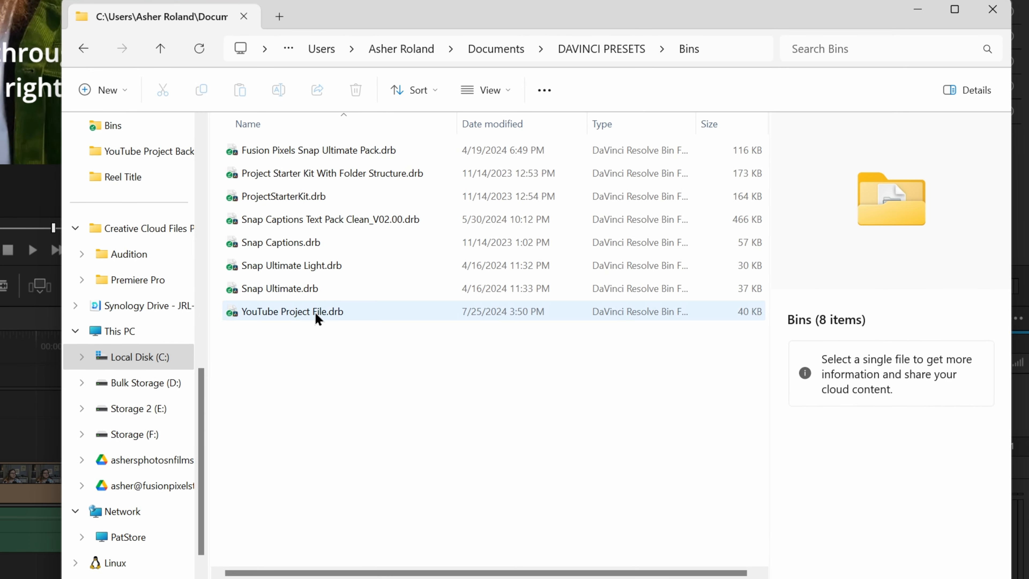
left_click(284, 297)
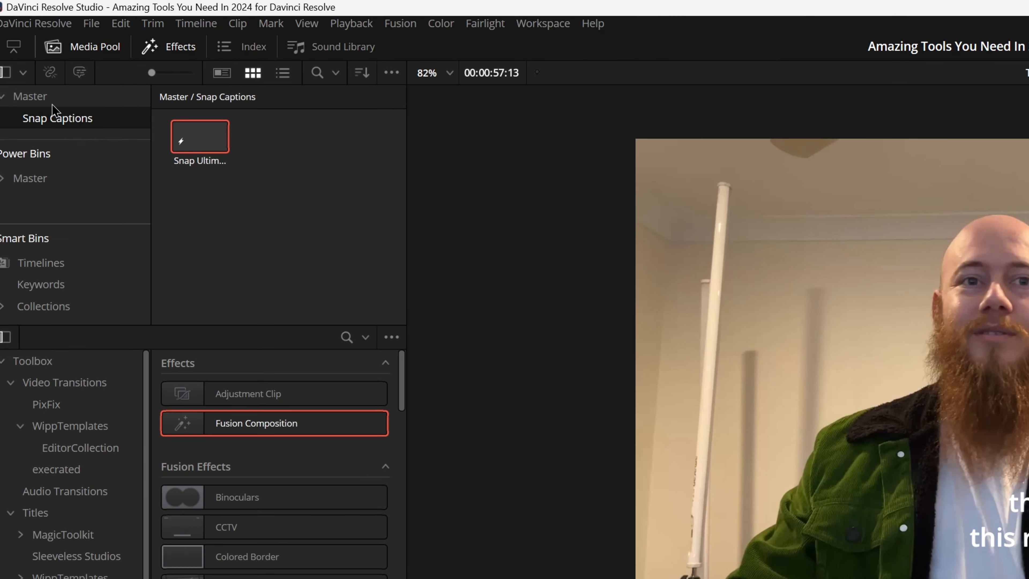
left_click(542, 23)
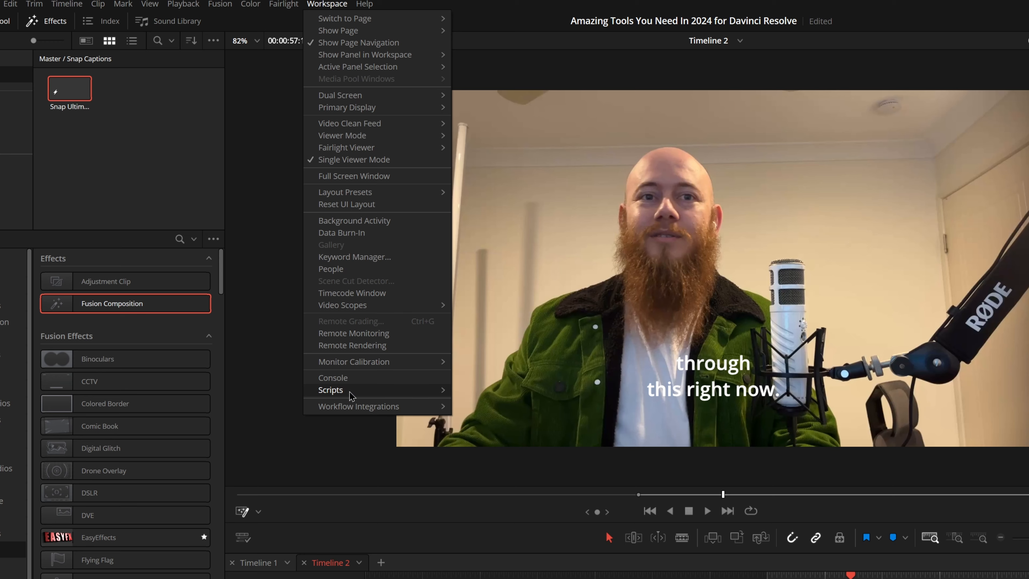
mouse_move(300, 270)
mouse_move(389, 306)
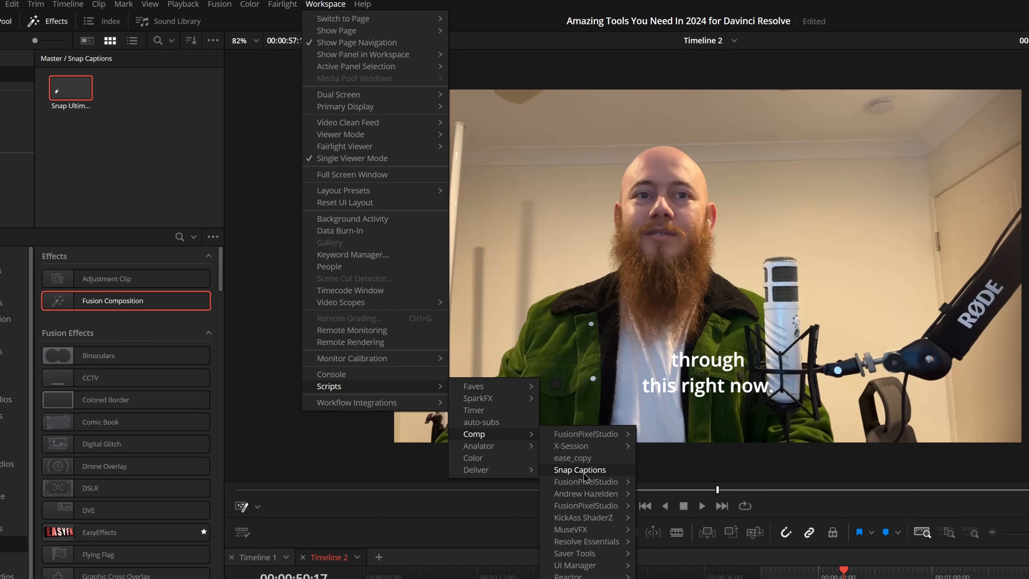
left_click(584, 474)
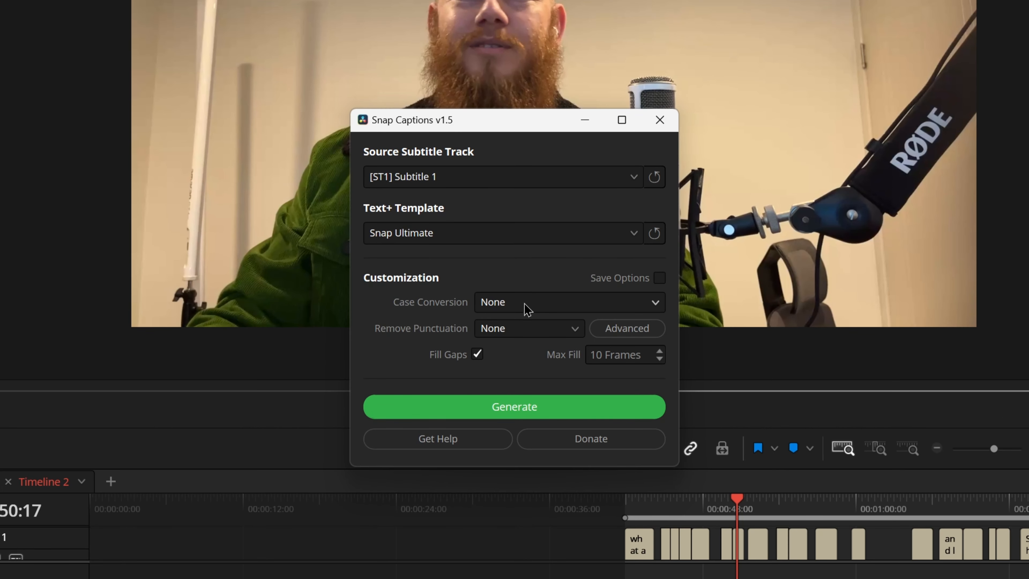
View the Case Conversion and Remove Punctuation choices in Snap Captions, leaving both at None.
left_click(554, 304)
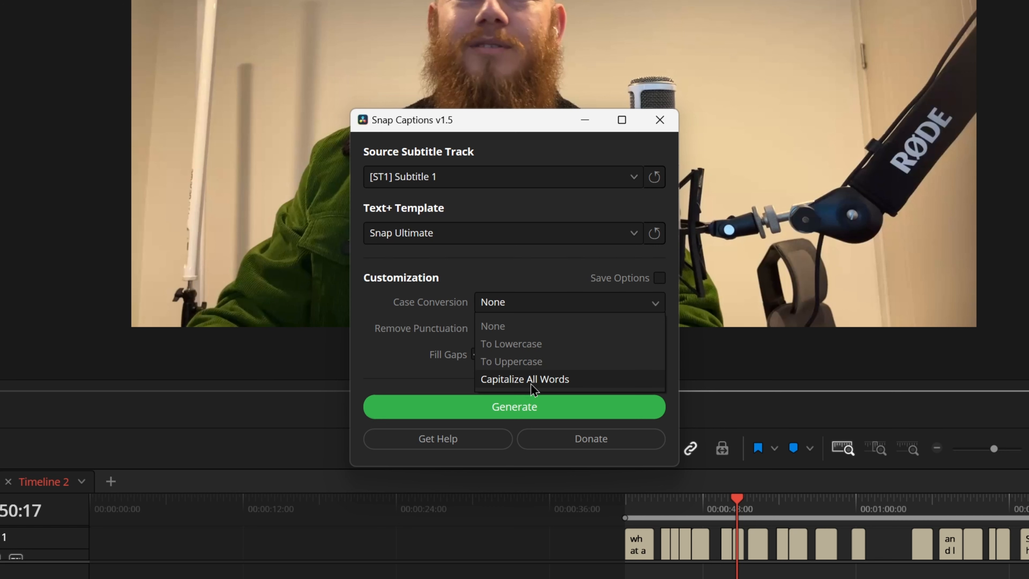
left_click(523, 282)
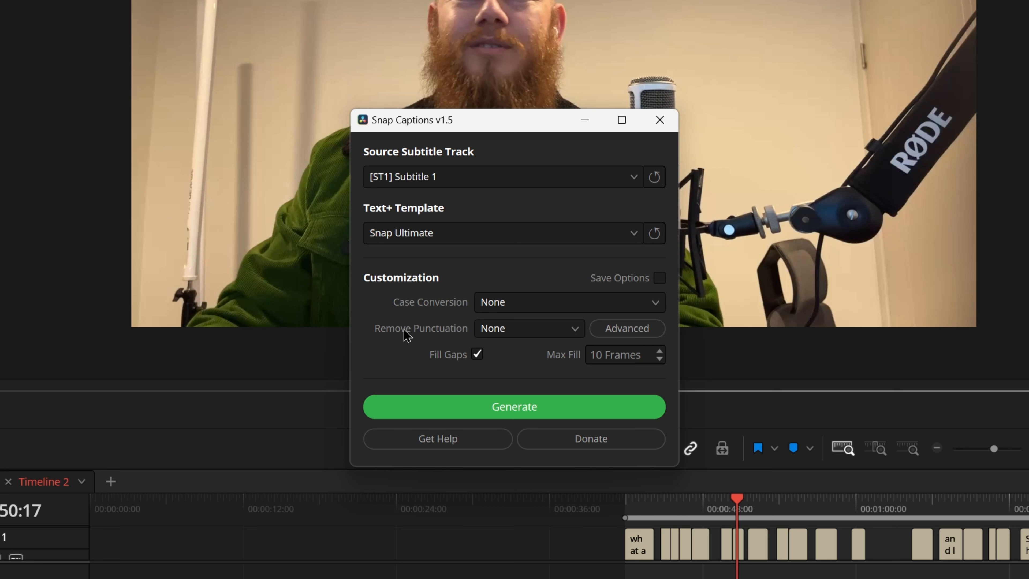
left_click(562, 328)
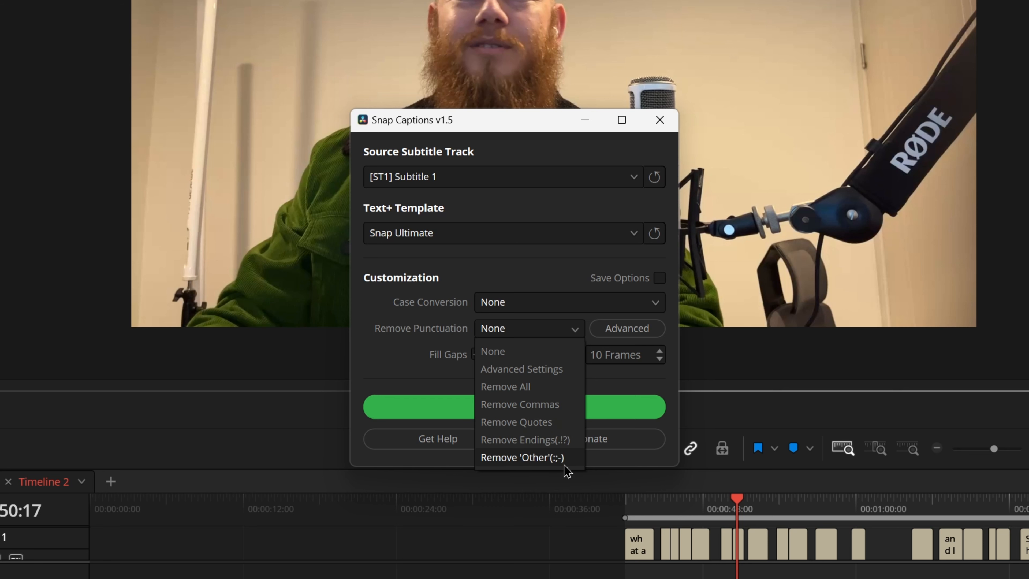
left_click(421, 343)
Explore the advanced punctuation-removal checkboxes in Snap Captions and return to the simple options.
left_click(634, 332)
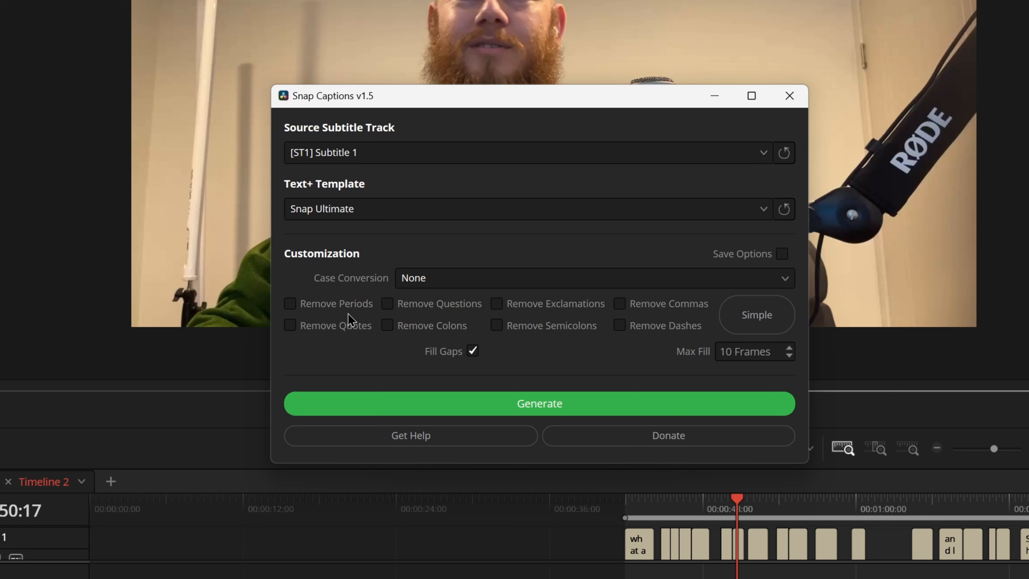
left_click(411, 328)
left_click(551, 329)
left_click(496, 303)
left_click(496, 324)
left_click(387, 325)
left_click(290, 303)
left_click(756, 315)
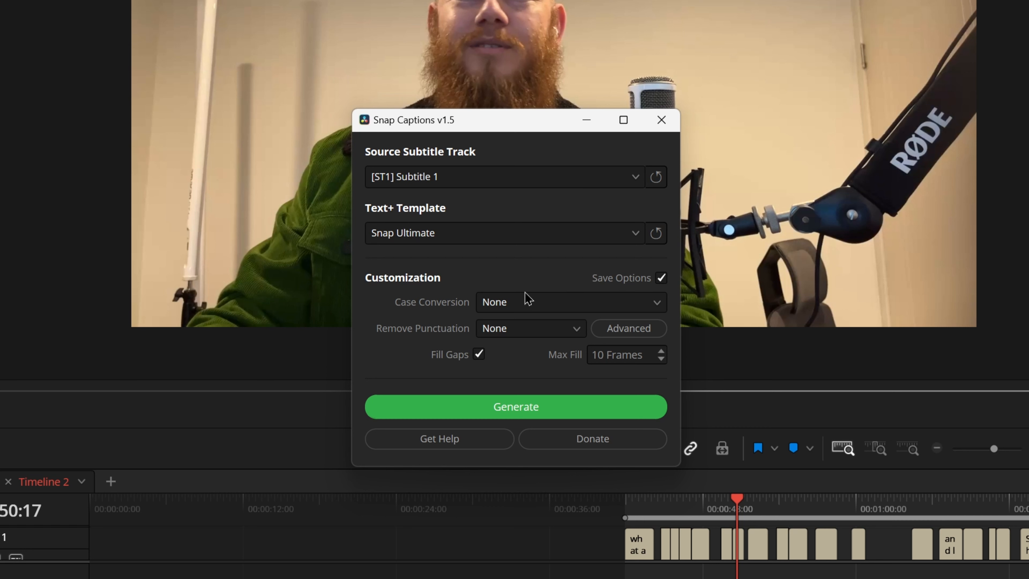
Generate captions from Subtitle 1 with the Snap Ultimate template and play them from the start of the second clip.
left_click(533, 408)
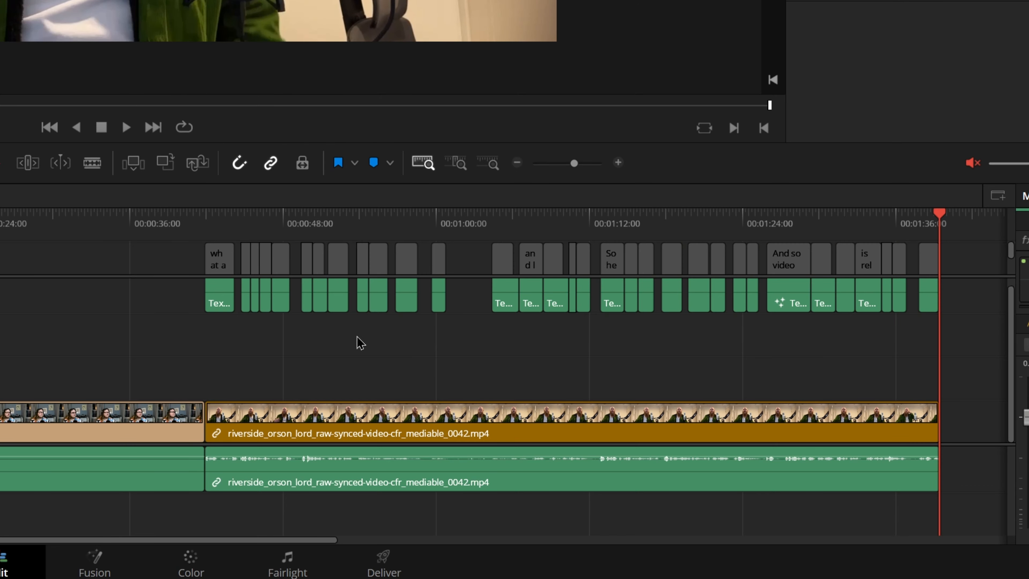
left_click(217, 225)
key("space")
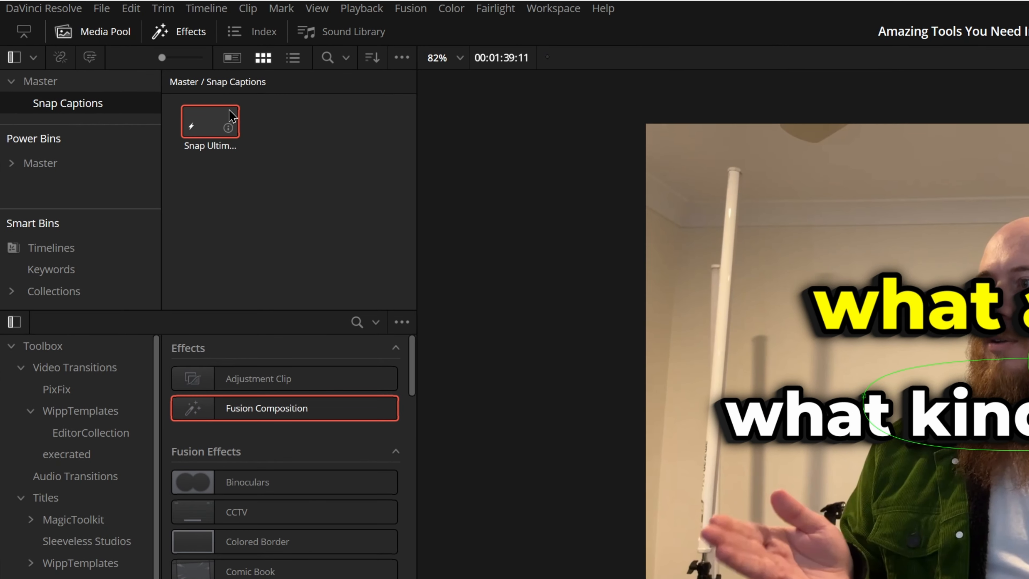
Preview the Snap Ultimate title, then place it over the first clip and select it to view its Text+ settings.
double_click(110, 71)
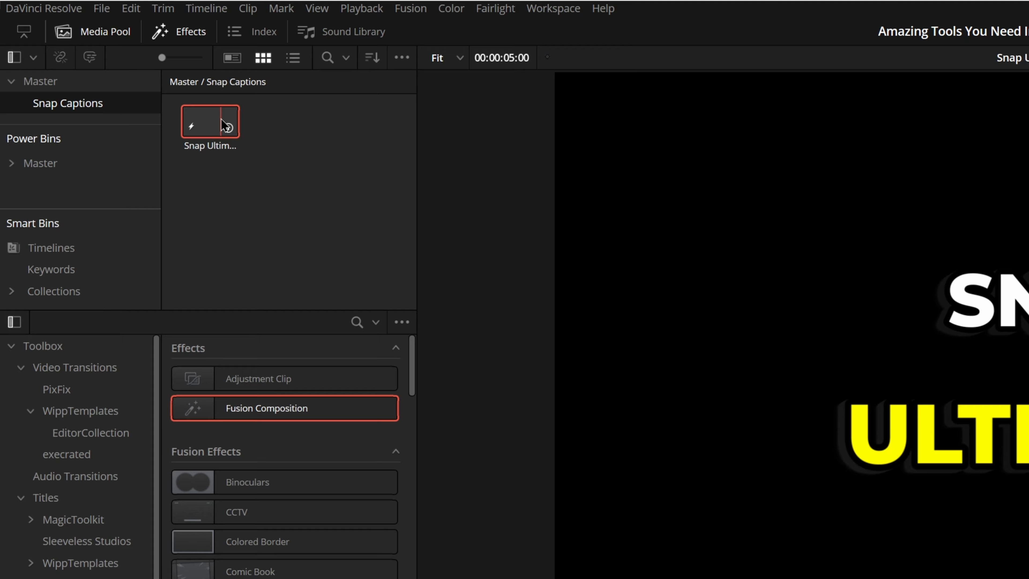
left_click_drag(223, 144, 128, 333)
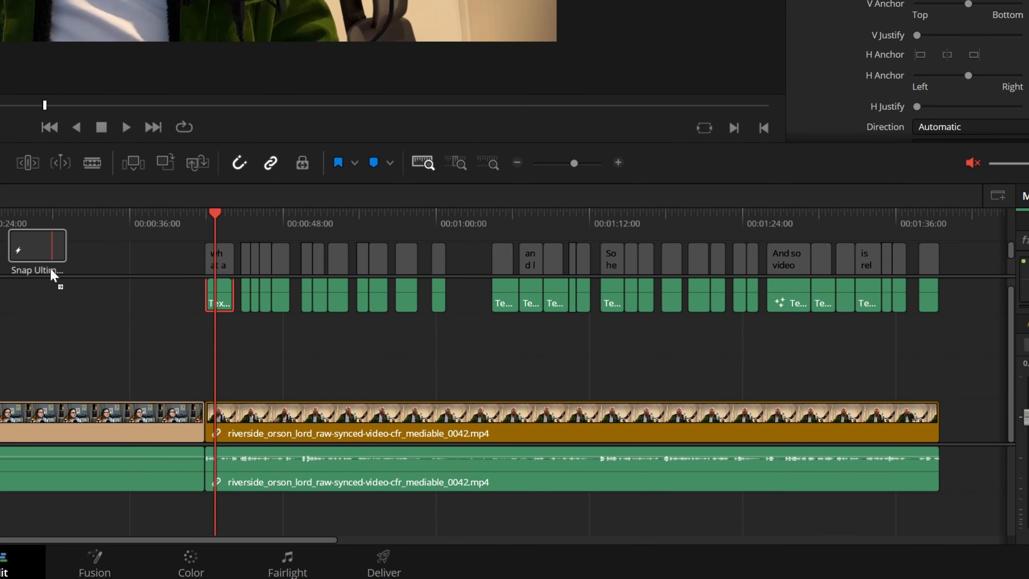
left_click(139, 223)
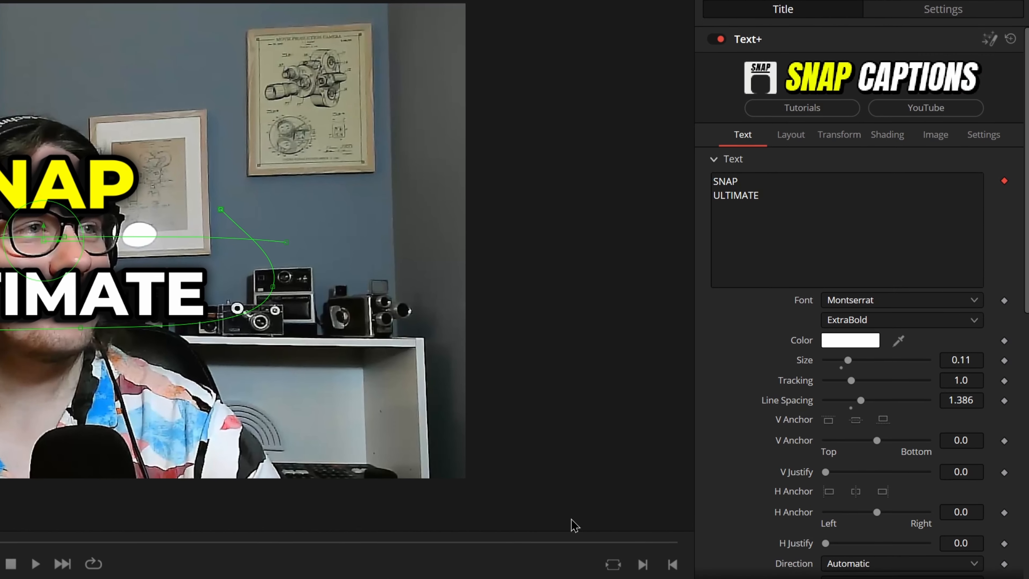
scroll(834, 359, "down", 10)
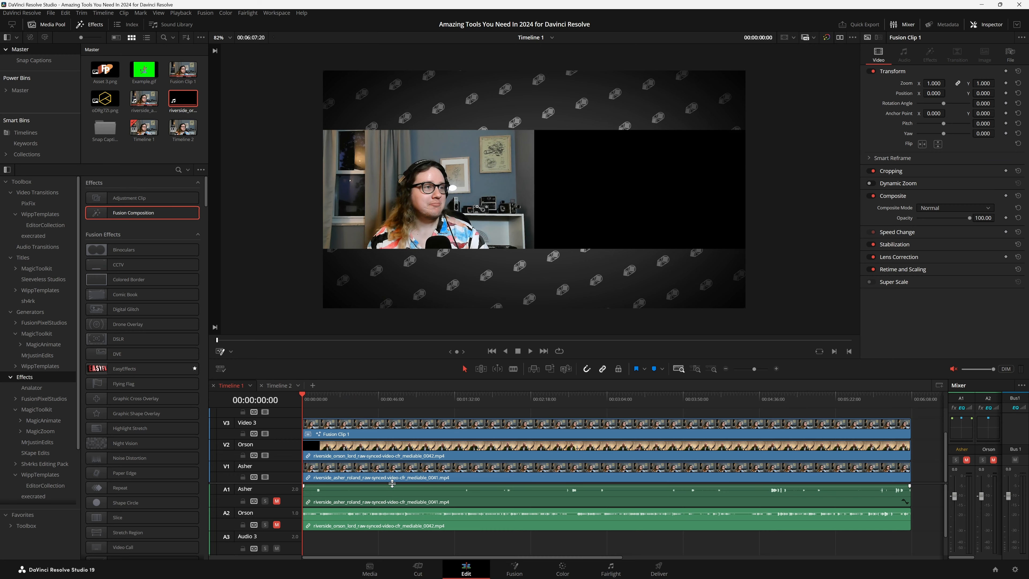
left_click_drag(392, 483, 392, 494)
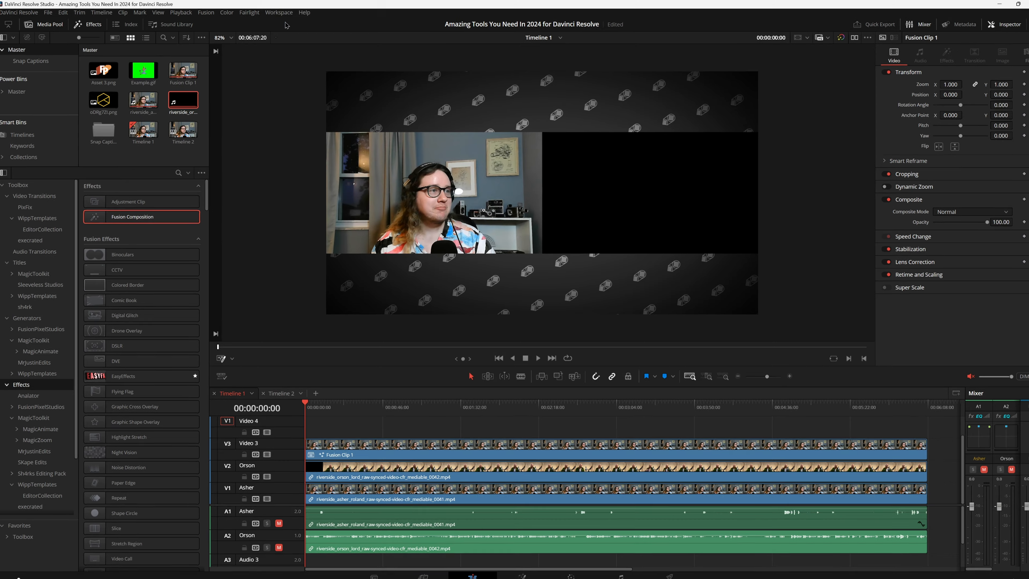
Launch the SnapPod workflow integration for Timeline 1.
left_click(276, 12)
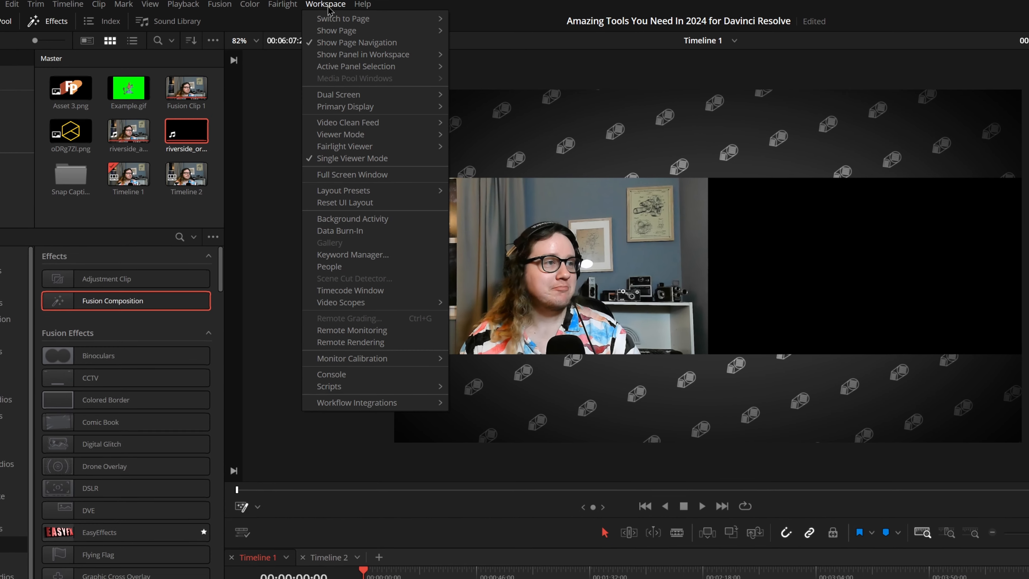
mouse_move(366, 414)
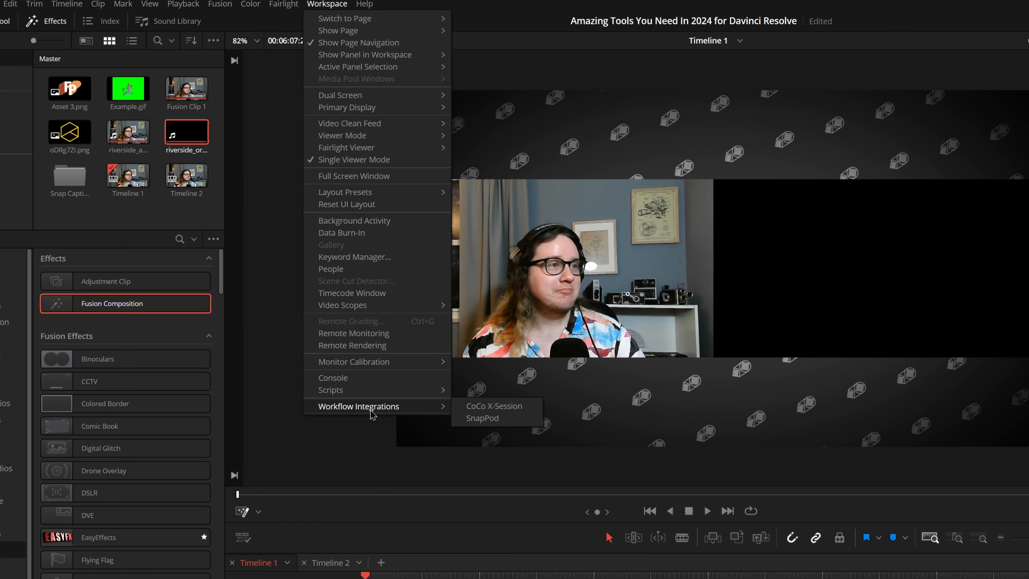
left_click(483, 418)
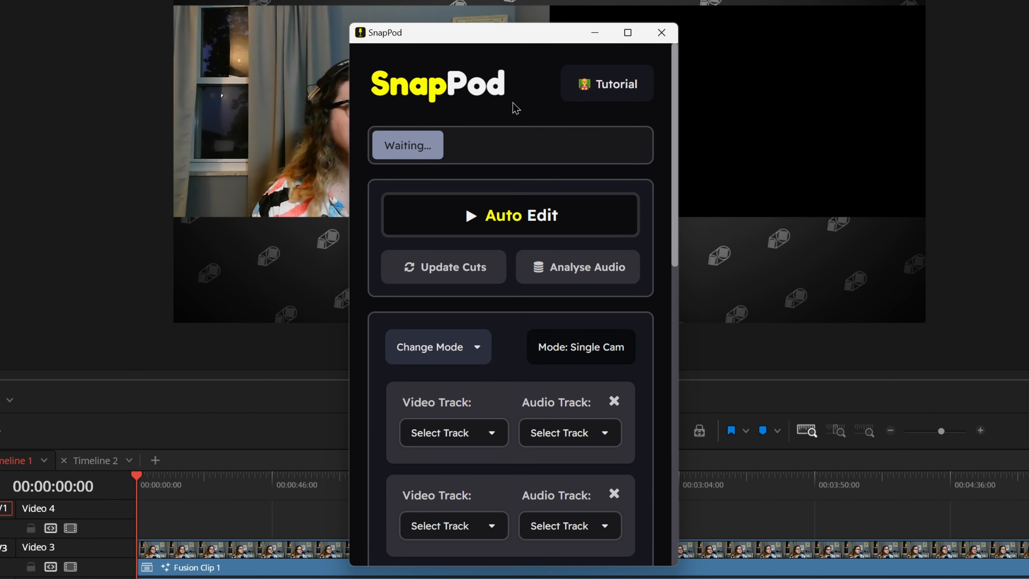
Look through SnapPod's auto-edit, mode, camera track and advanced settings, including the first camera's available video tracks.
scroll(514, 122, "down", 5)
scroll(512, 141, "up", 5)
scroll(513, 142, "down", 5)
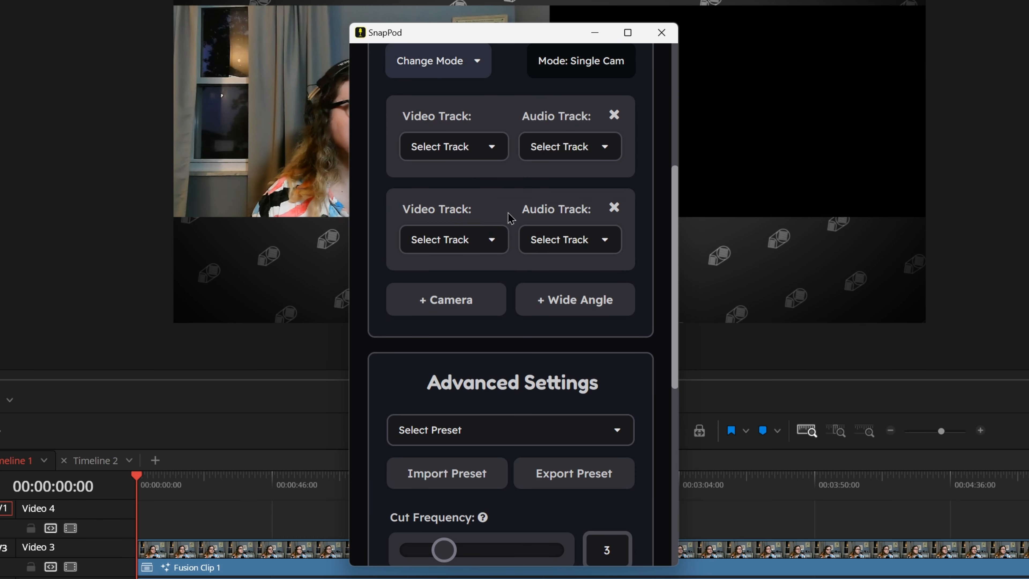
scroll(513, 240, "up", 5)
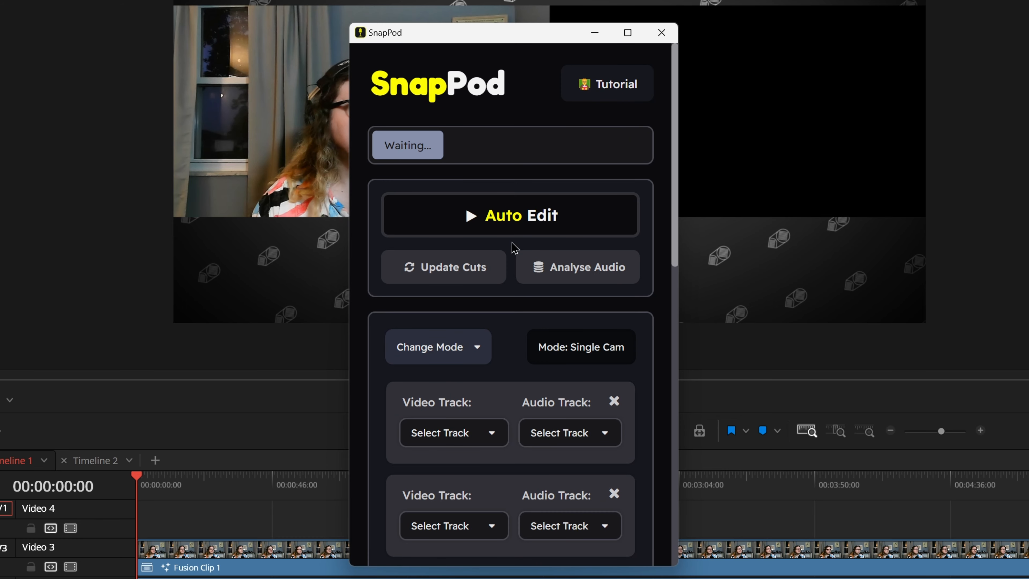
scroll(502, 384, "down", 3)
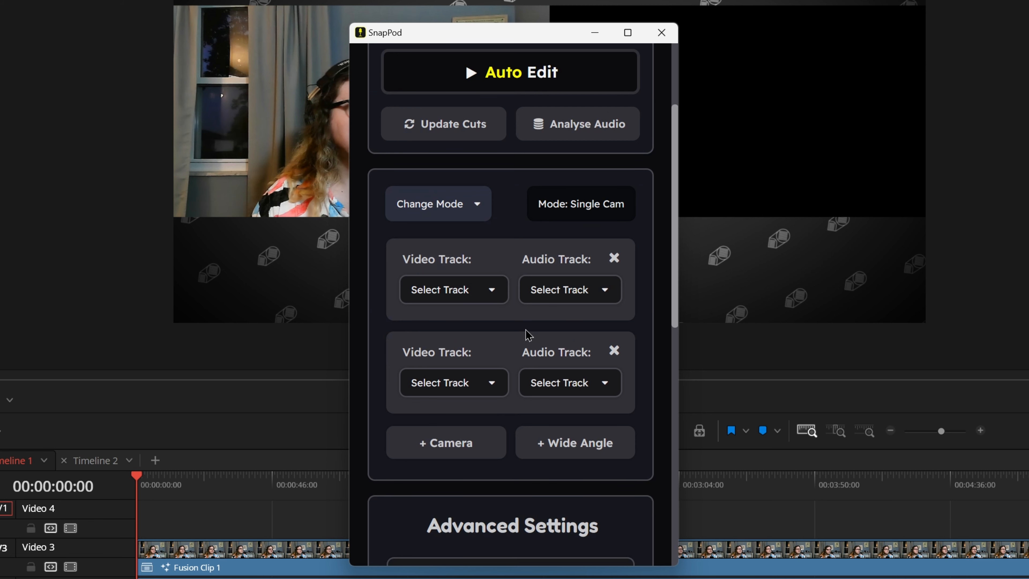
left_click(450, 295)
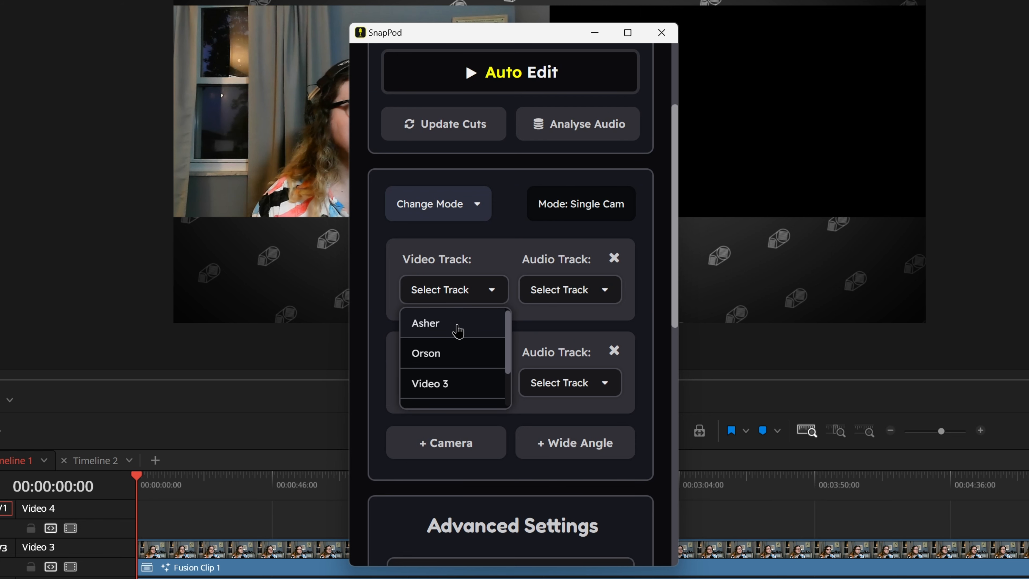
left_click(558, 327)
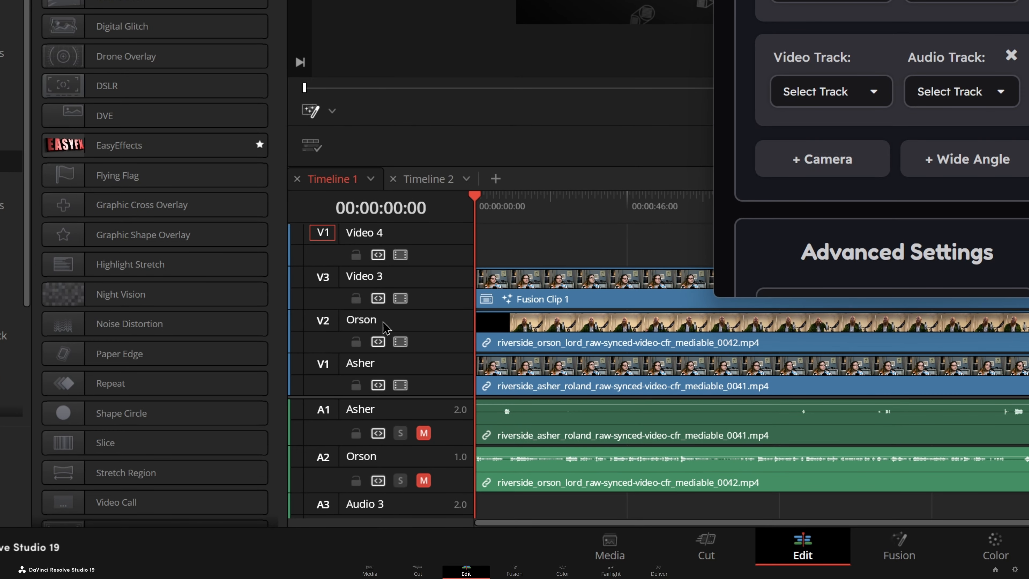
Rename the V1 video track with random characters and check its name among the first camera's video track choices in SnapPod.
double_click(362, 363)
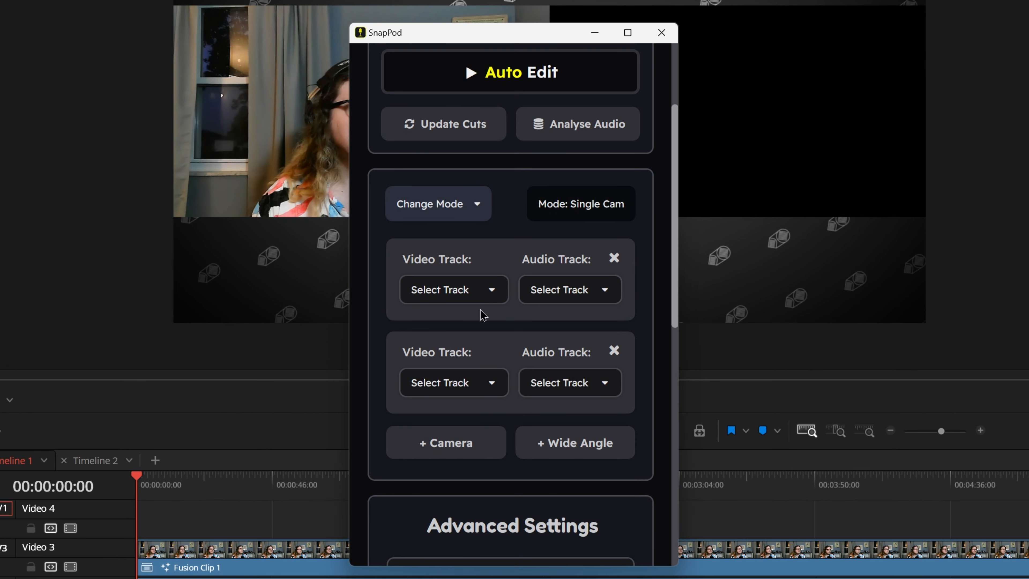
left_click(480, 303)
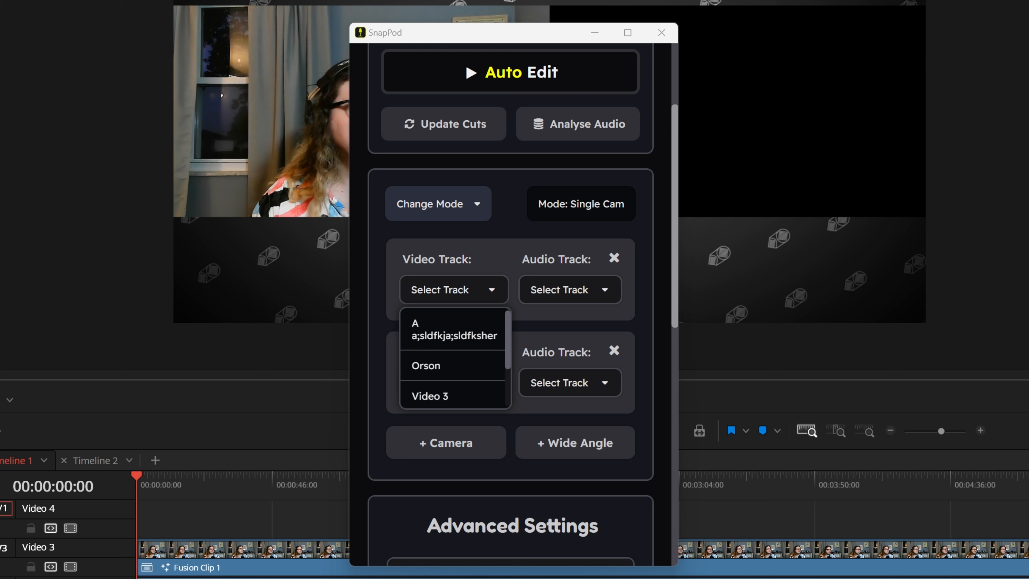
left_click(555, 336)
Assign the first speaker's video and audio tracks to the first camera and the second speaker's tracks to the second camera.
left_click(491, 291)
left_click(459, 328)
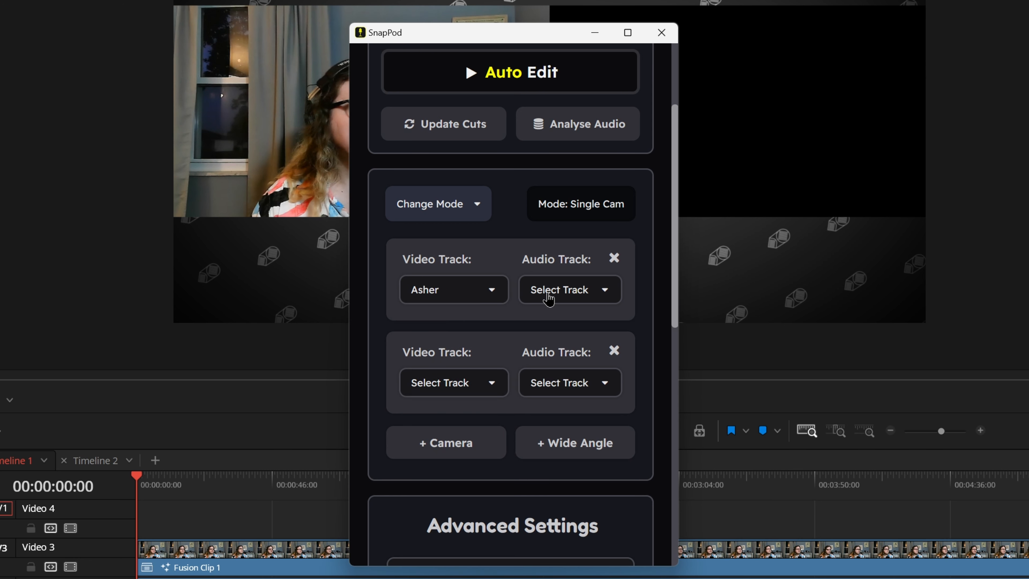
left_click(549, 298)
left_click(551, 322)
left_click(475, 390)
left_click(445, 444)
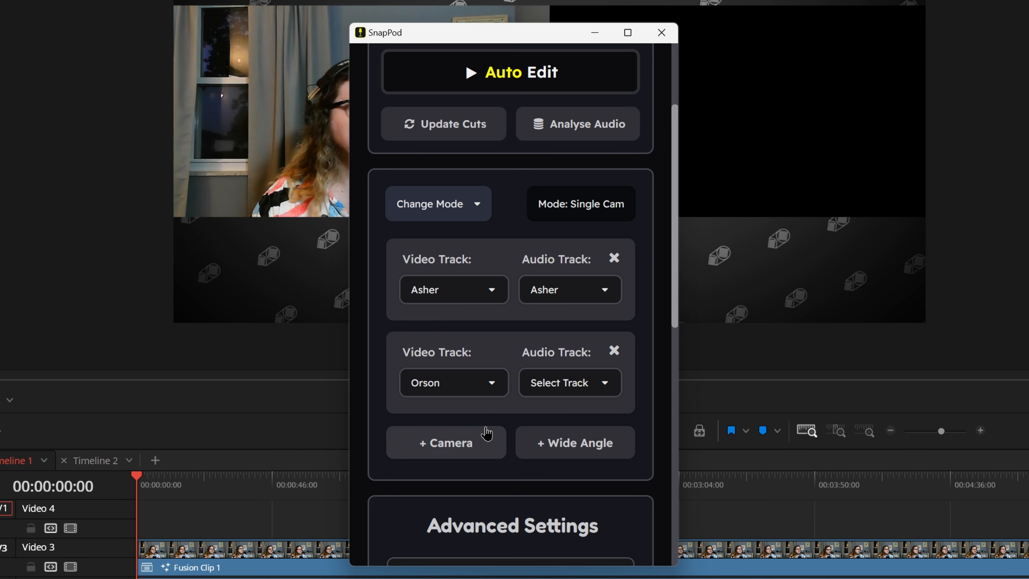
left_click(569, 383)
left_click(562, 446)
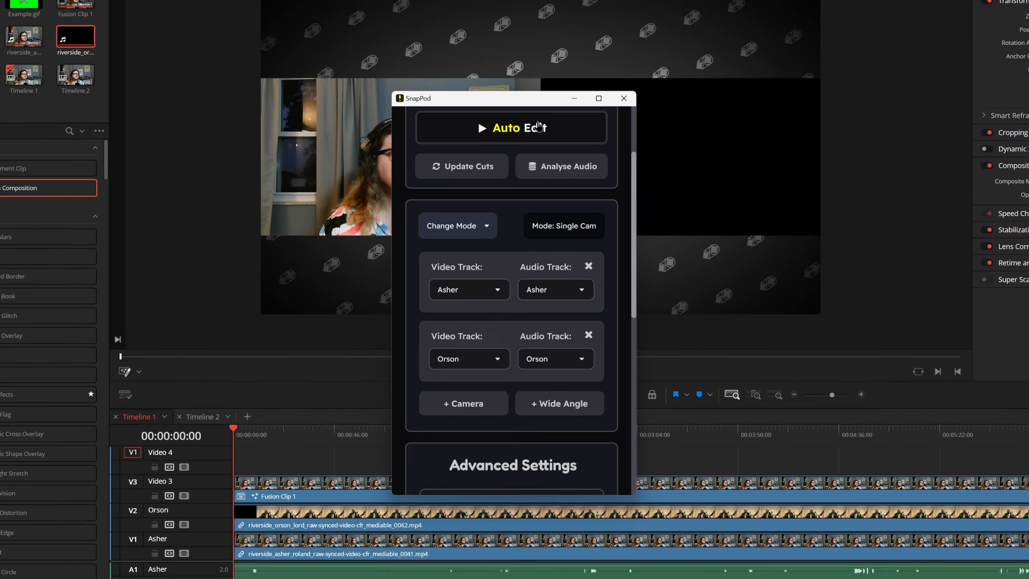
Preview the split-screen shot at 00:01:02:20, then add a wide angle camera in SnapPod and set its track to Video 3.
left_click_drag(520, 99, 932, 99)
left_click(372, 435)
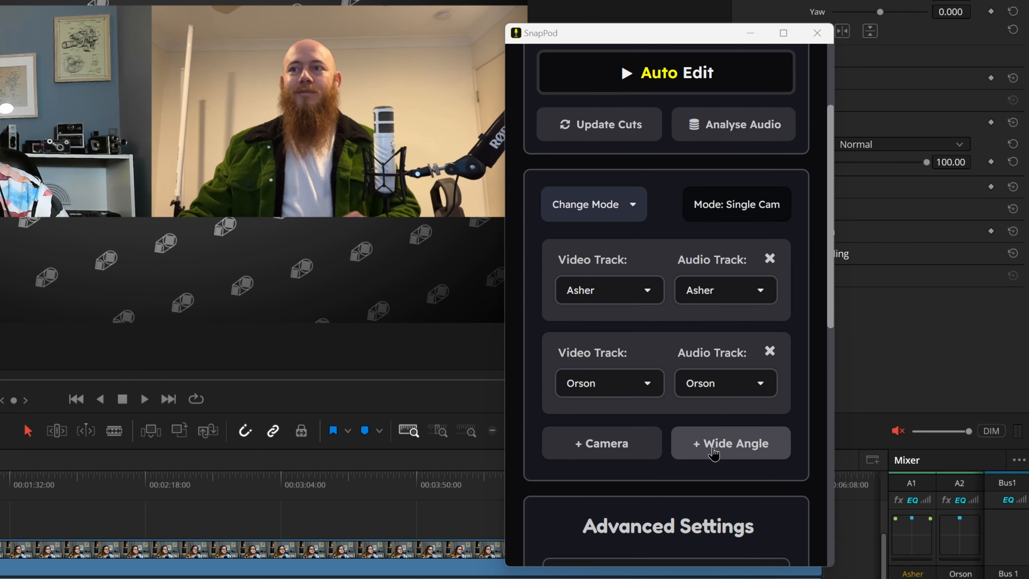
left_click(714, 453)
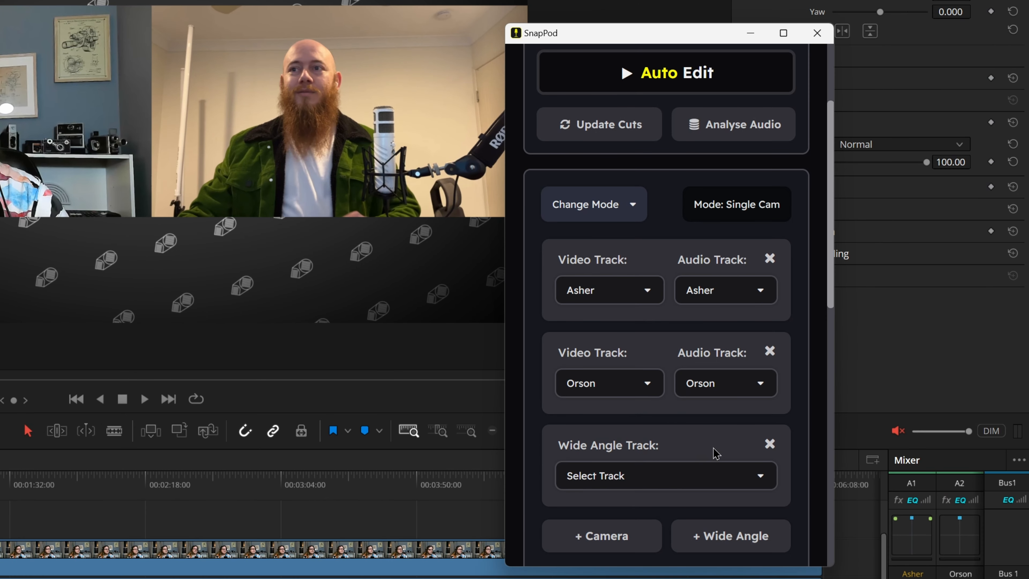
left_click(670, 477)
scroll(636, 539, "down", 2)
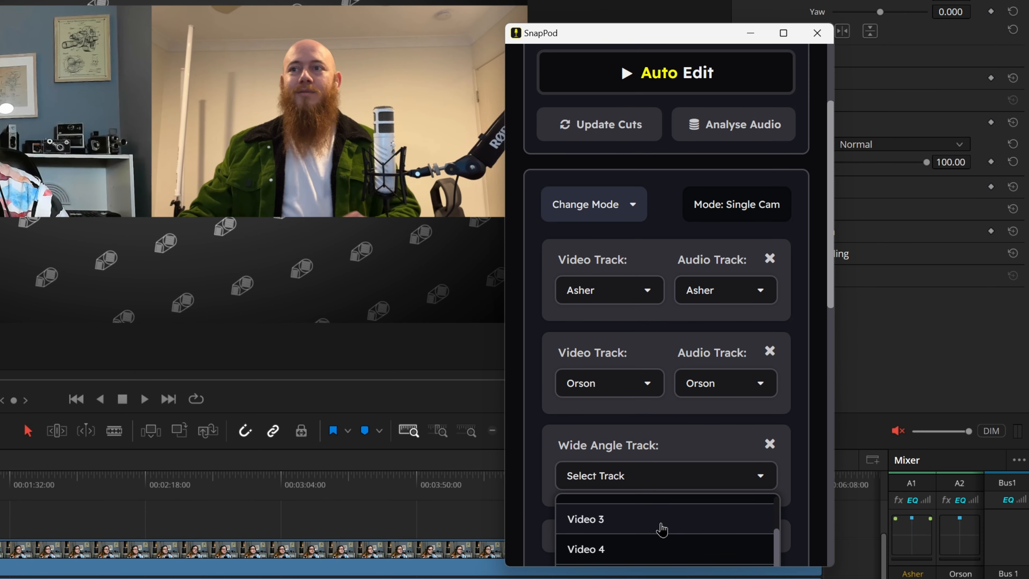
left_click(636, 534)
Delete the empty tracks from Timeline 1.
scroll(800, 494, "down", 5)
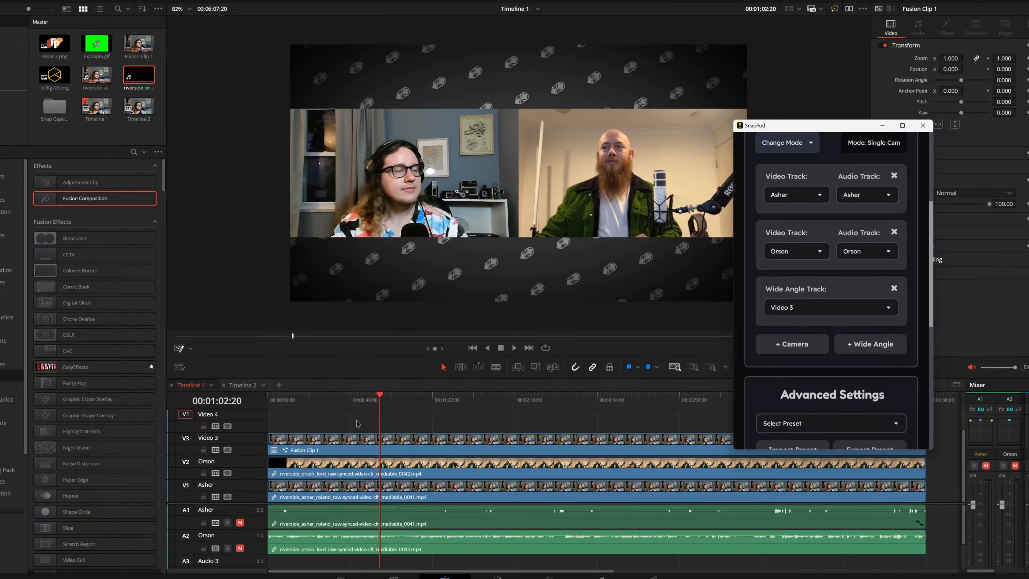
right_click(260, 425)
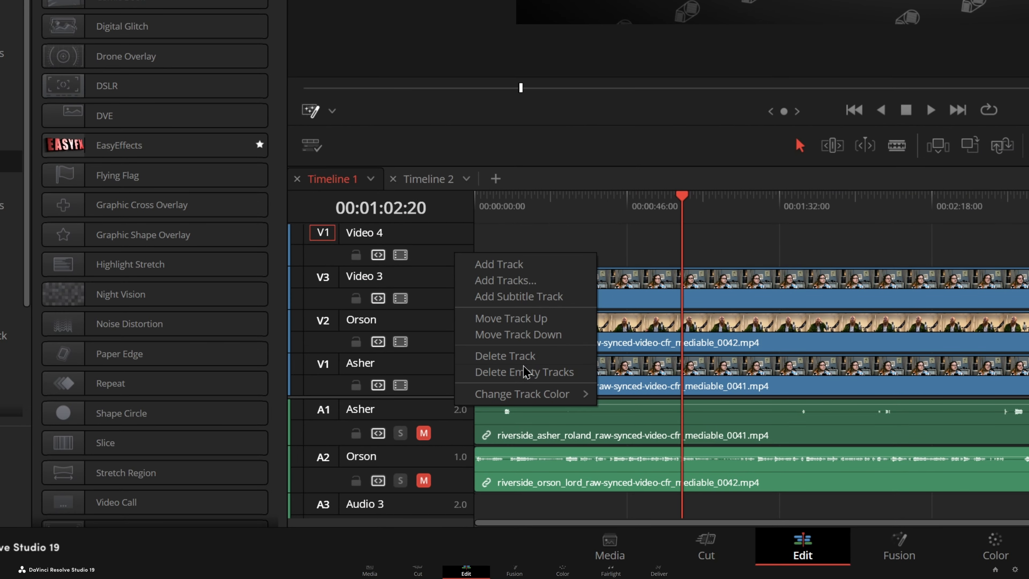
left_click(525, 373)
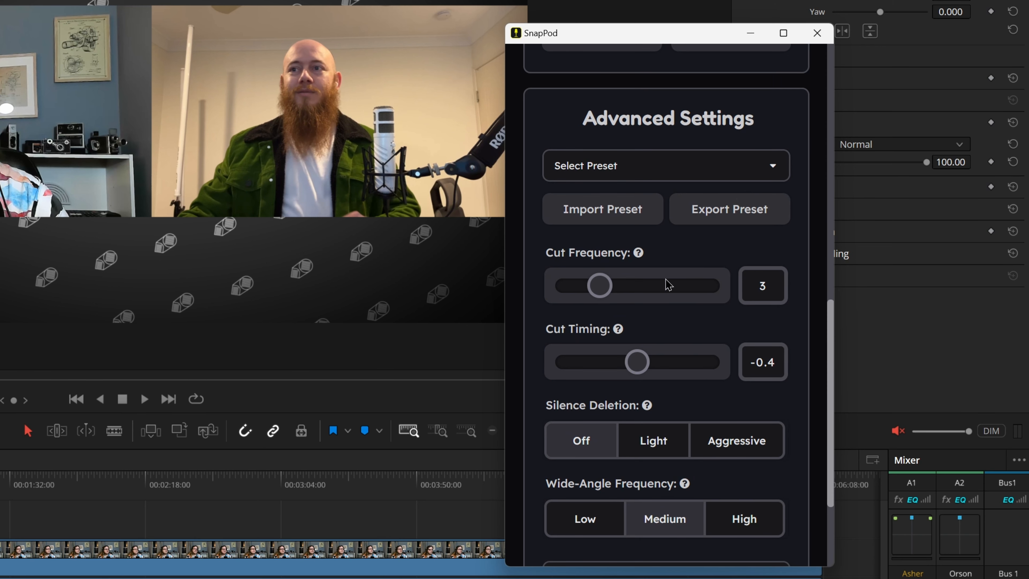
Look over SnapPod's cut, silence and wide-angle settings and load the My First Presest preset.
scroll(672, 438, "down", 2)
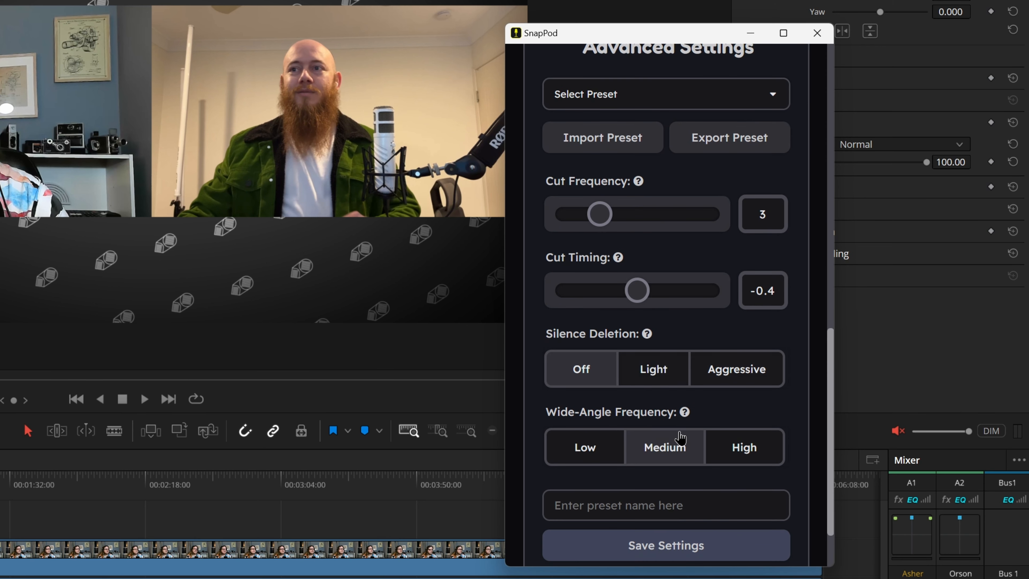
scroll(772, 375, "up", 4)
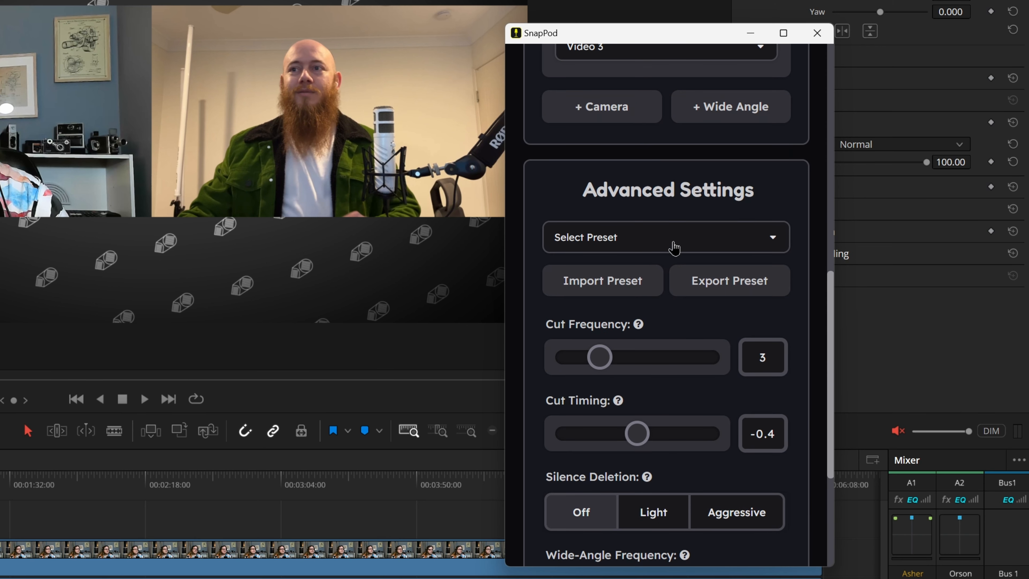
left_click(673, 242)
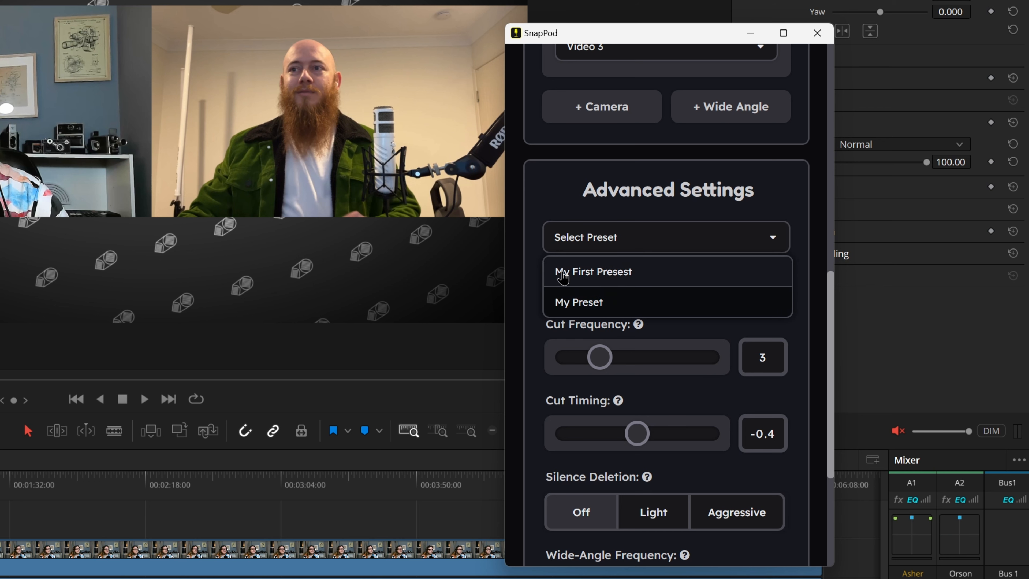
left_click(655, 284)
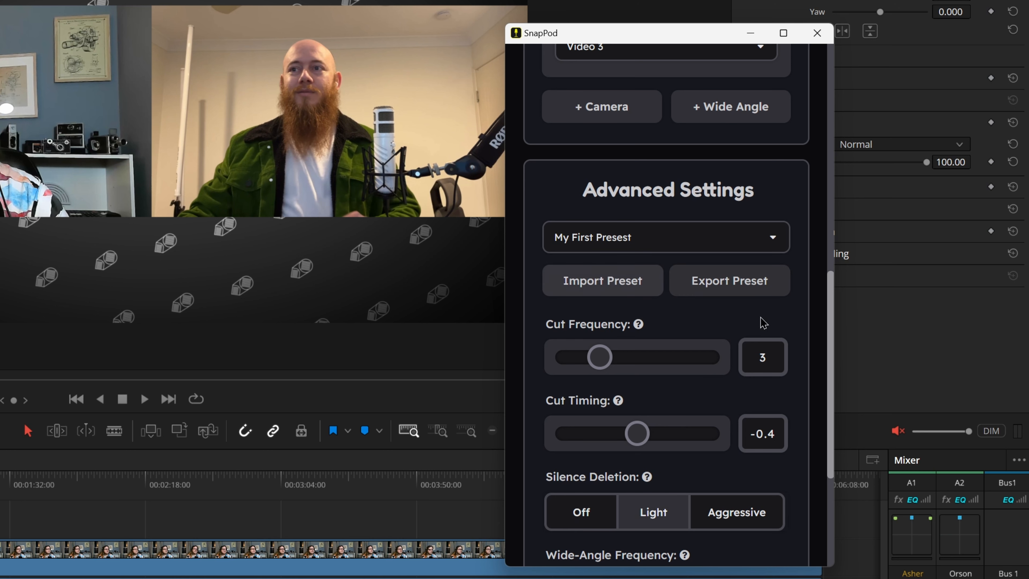
Review the settings loaded from the preset and highlight its name in the preset name field.
scroll(782, 317, "down", 4)
scroll(733, 320, "down", 2)
scroll(745, 203, "up", 4)
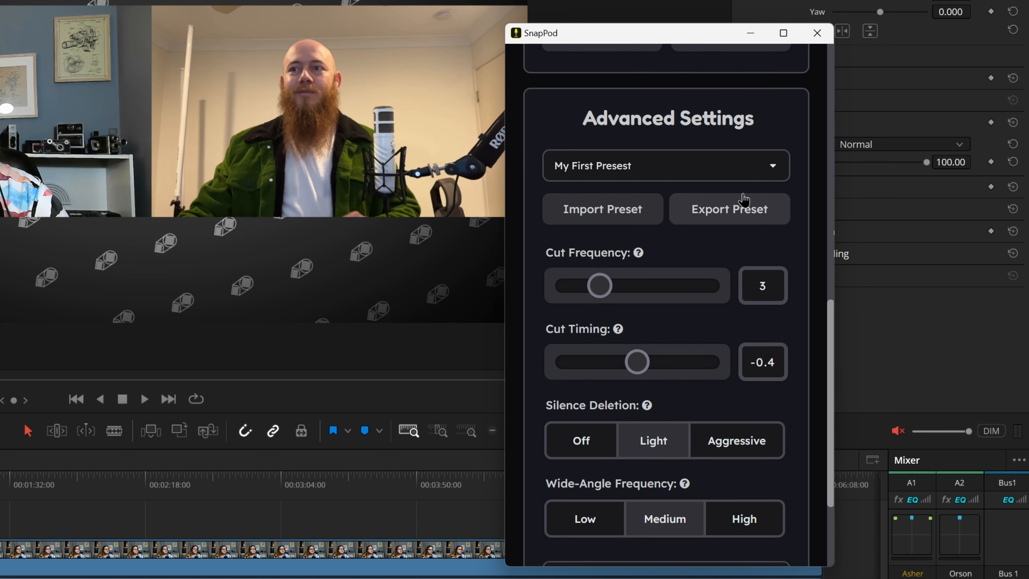
scroll(709, 458, "down", 4)
left_click_drag(672, 436, 543, 433)
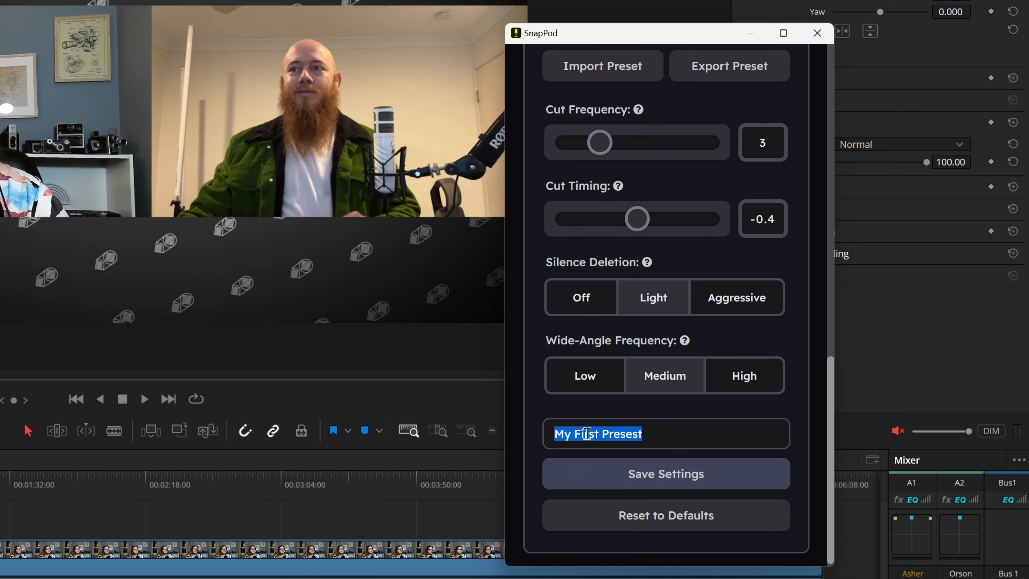
Run SnapPod's Auto Edit on the timeline and dismiss the SnapPod window.
scroll(769, 424, "up", 15)
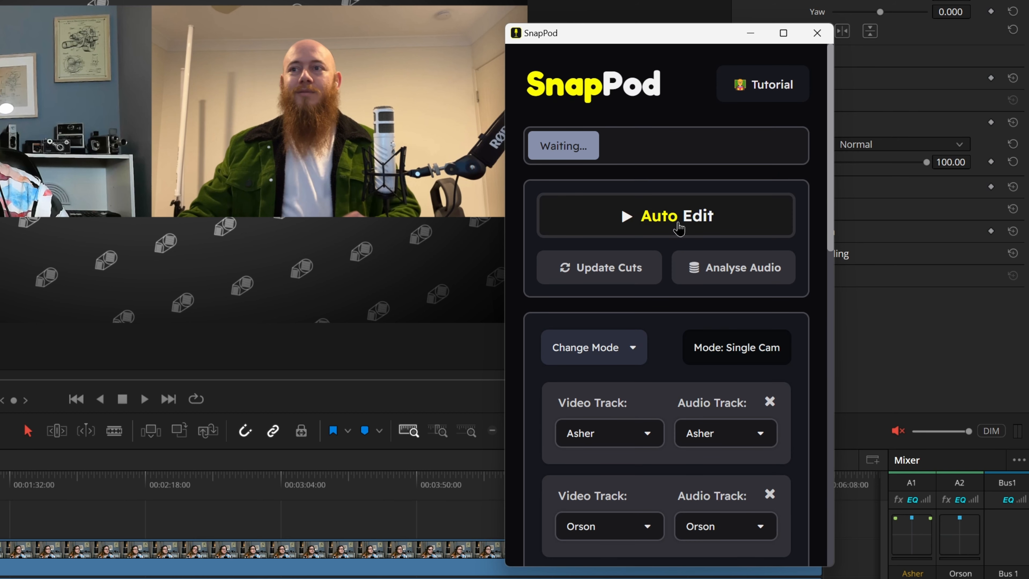
left_click(679, 229)
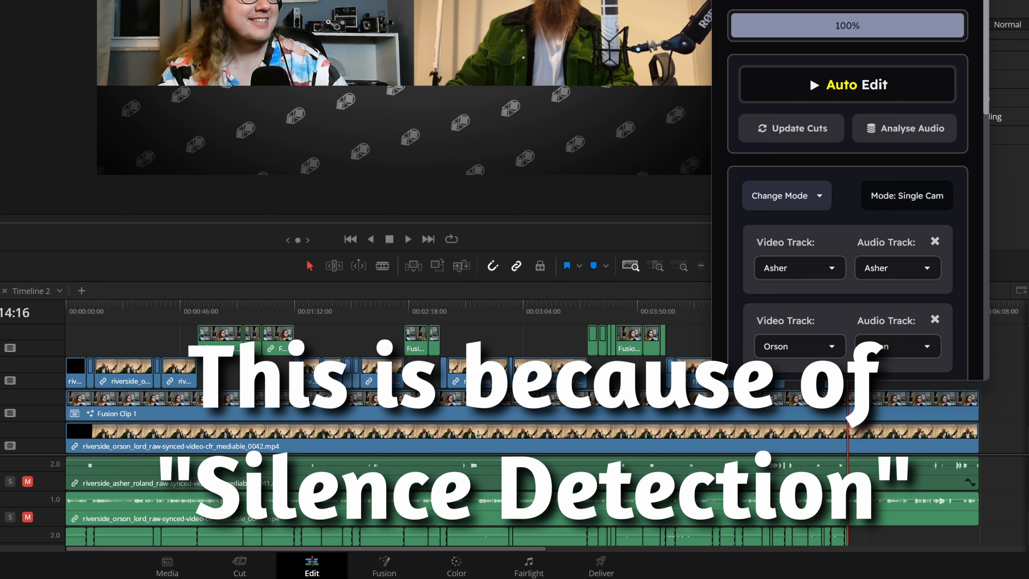
left_click(927, 0)
Inspect the auto-edited result by previewing a top-track segment and highlighting the top-track clips, then the early cuts on the track below.
mouse_move(232, 316)
left_mouse_down()
mouse_move(178, 322)
mouse_move(234, 322)
left_mouse_up()
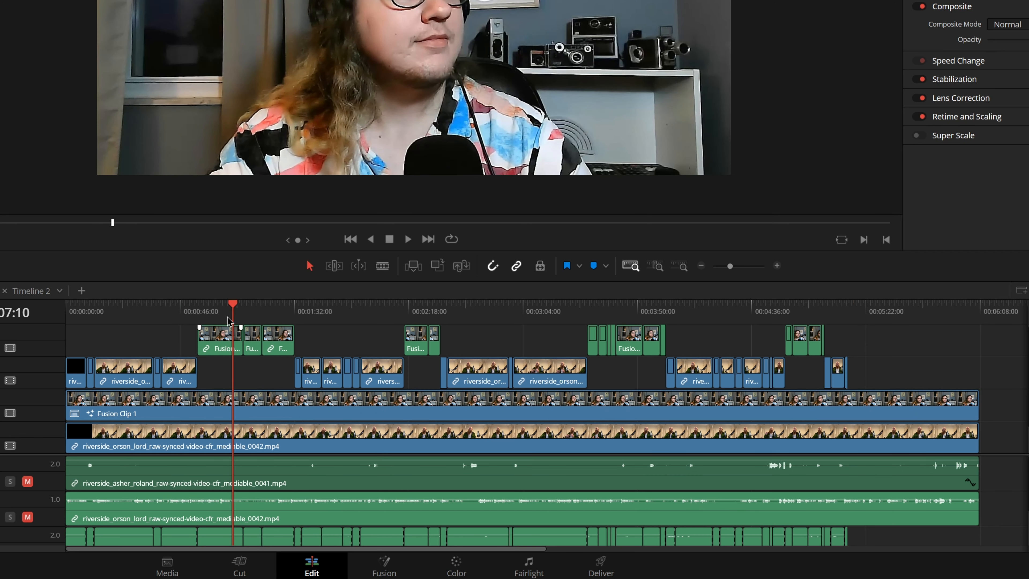
left_click_drag(273, 334, 815, 339)
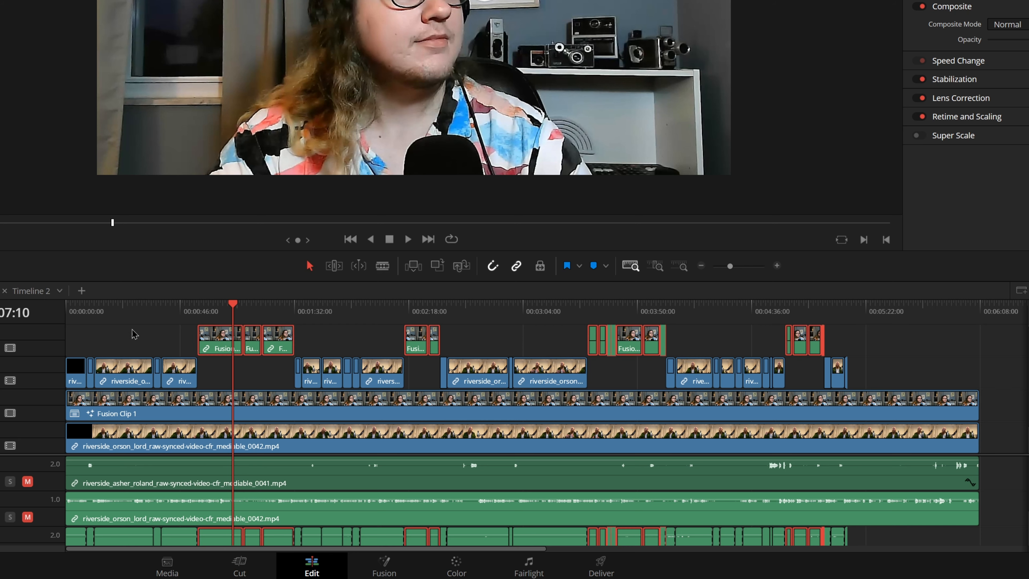
left_click_drag(104, 343, 180, 382)
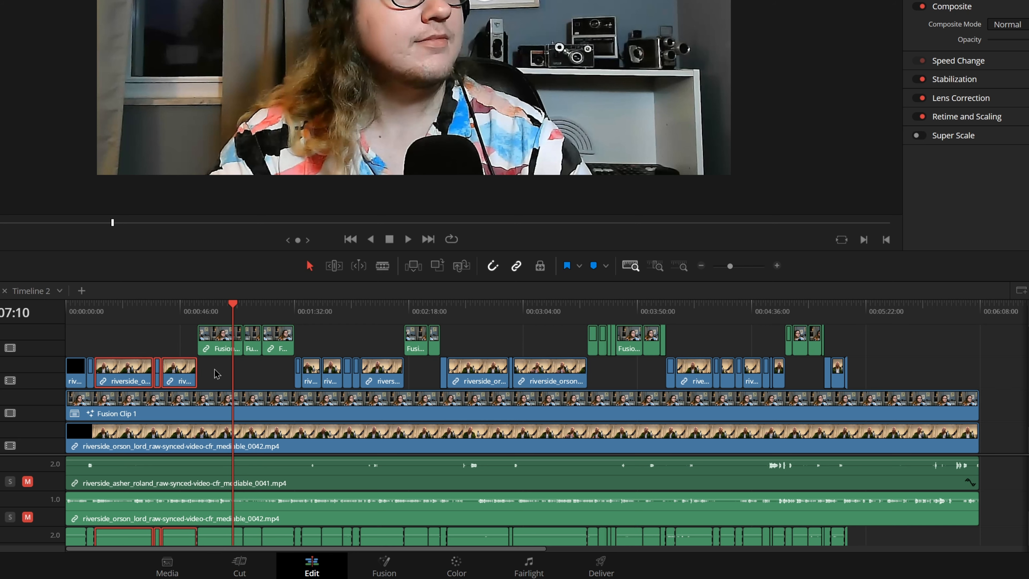